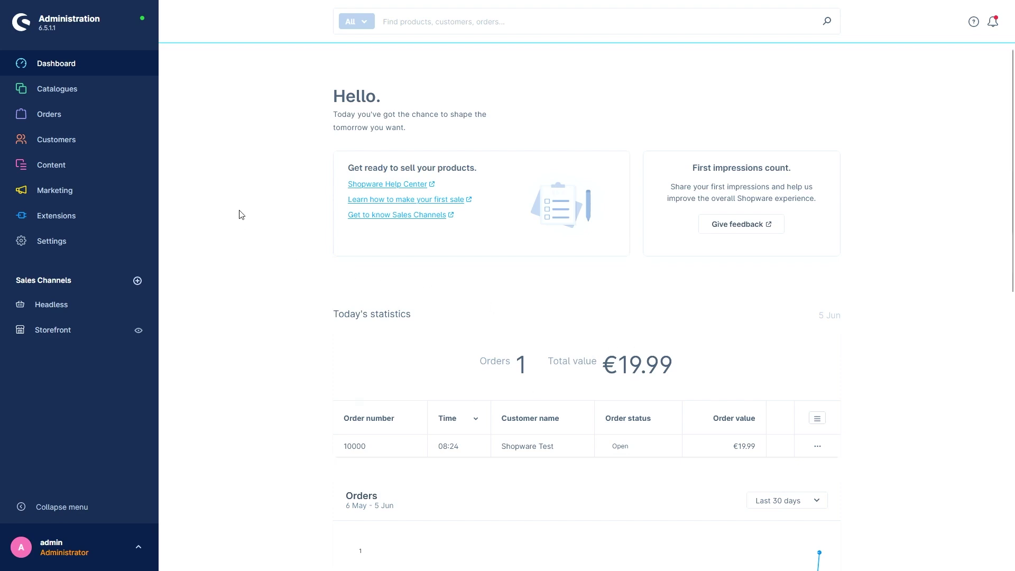
# Step: Open the Homepage shopping experience layout and drop a Text block below the hero image
pyautogui.moveTo(74, 165)
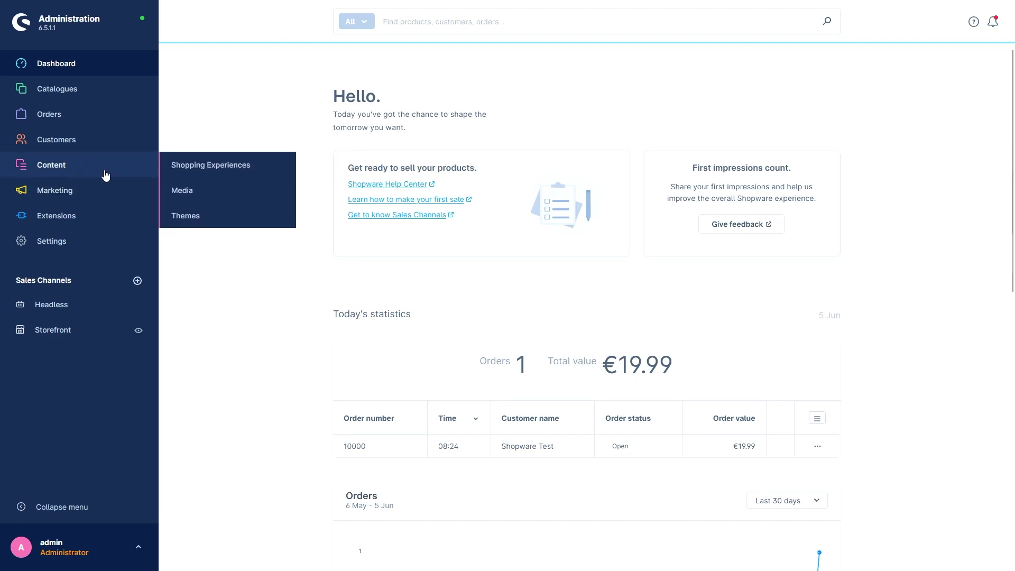
pyautogui.click(243, 166)
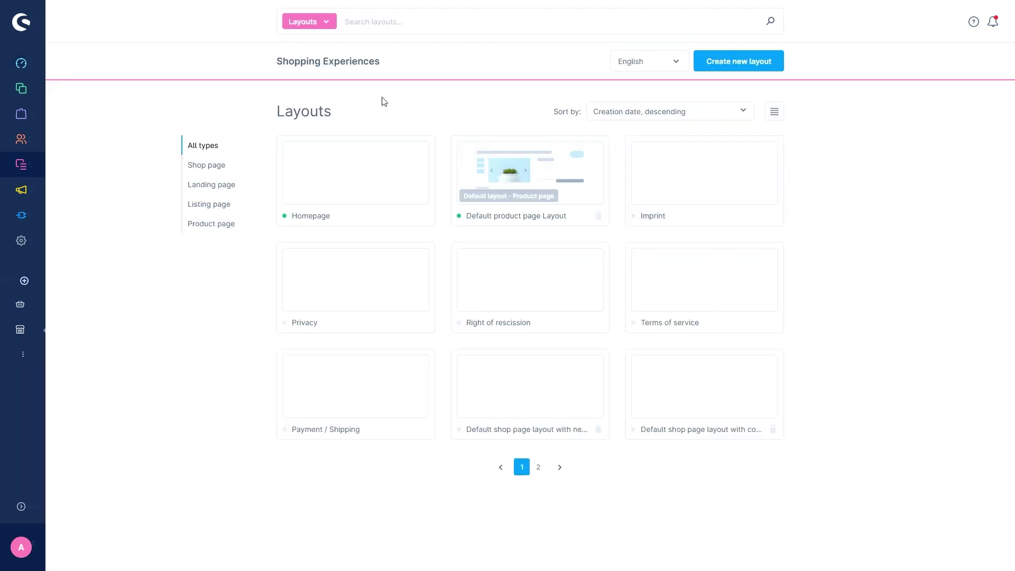
pyautogui.click(340, 191)
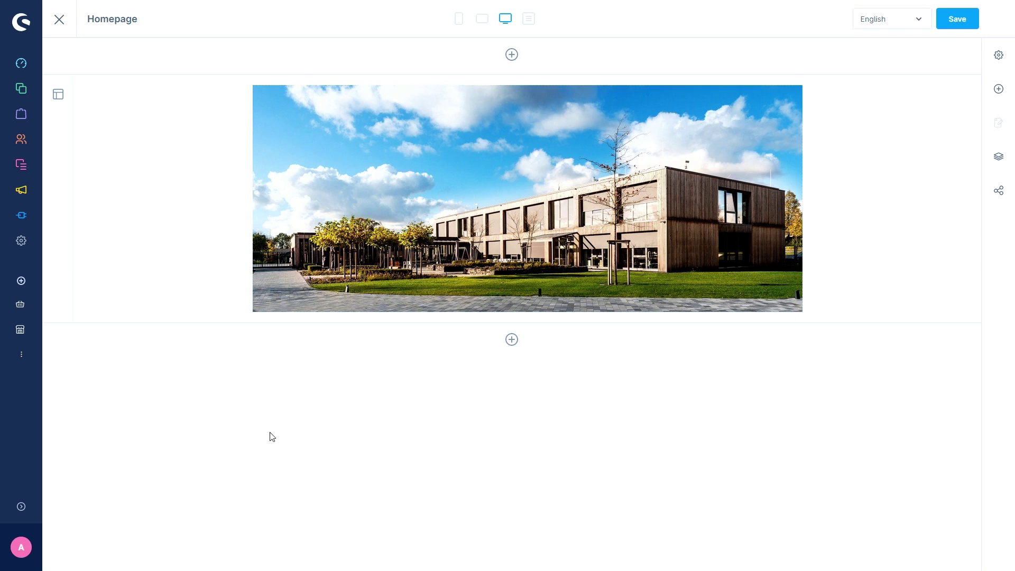
pyautogui.click(998, 89)
pyautogui.moveTo(852, 142); pyautogui.dragTo(388, 324)
# Step: Clear the Lorem Ipsum placeholder from the new text block
pyautogui.click(448, 395)
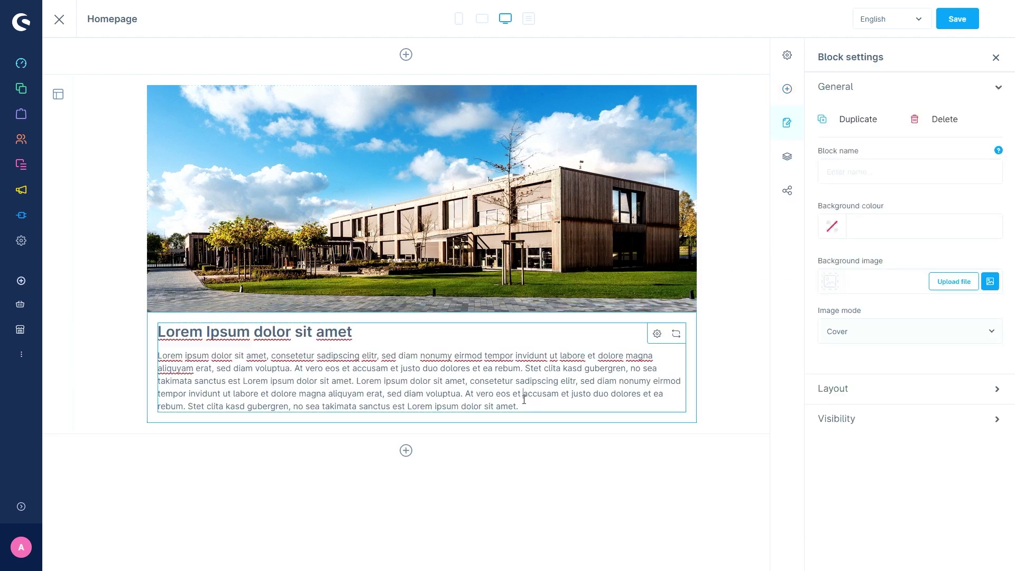
pyautogui.hotkey('ctrl', 'a')
pyautogui.press('Delete')
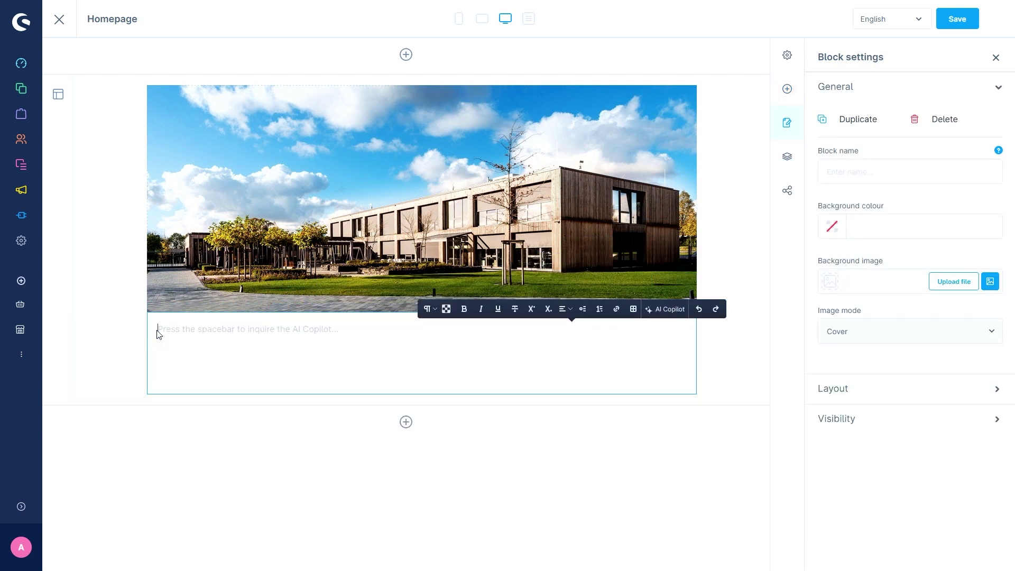
# Step: Ask AI Copilot to 'write a few sentences about apples in english'
pyautogui.press('space')
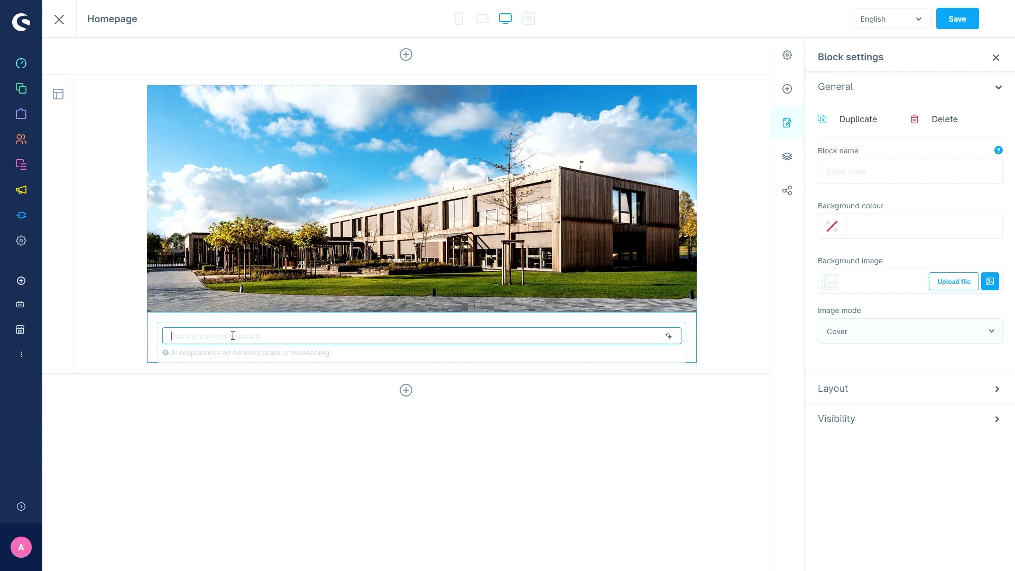
pyautogui.write('write a few sentences about apples in english')
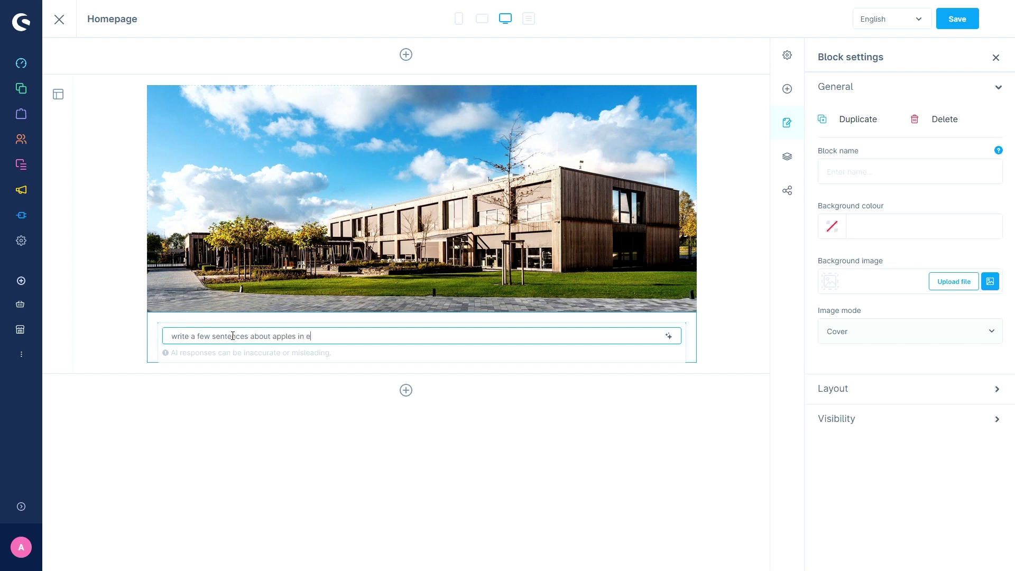
pyautogui.press('Return')
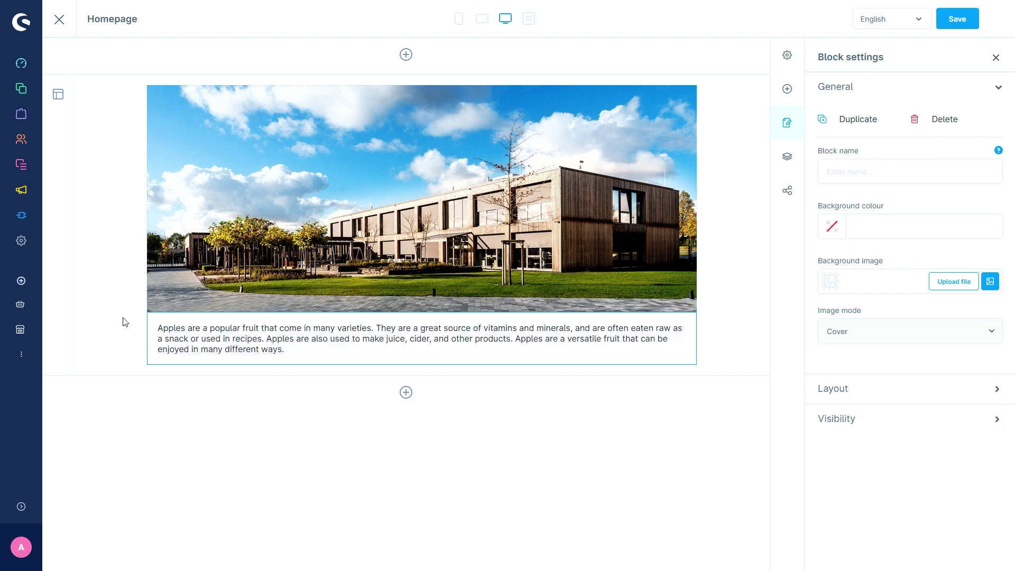
# Step: Switch the layout's content language to Deutsch, saving the unsaved changes first
pyautogui.click(285, 348)
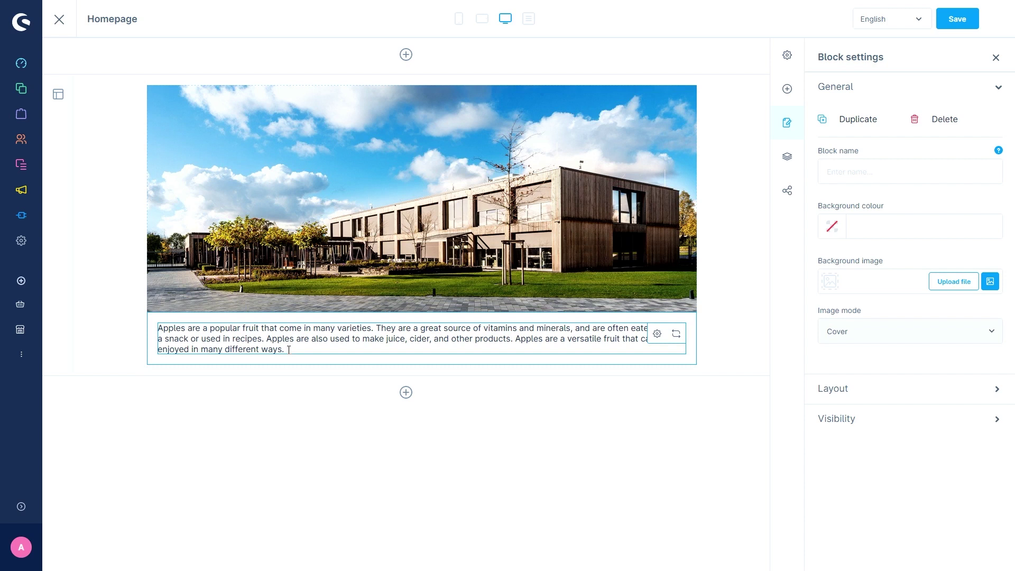
pyautogui.moveTo(285, 349); pyautogui.dragTo(154, 336)
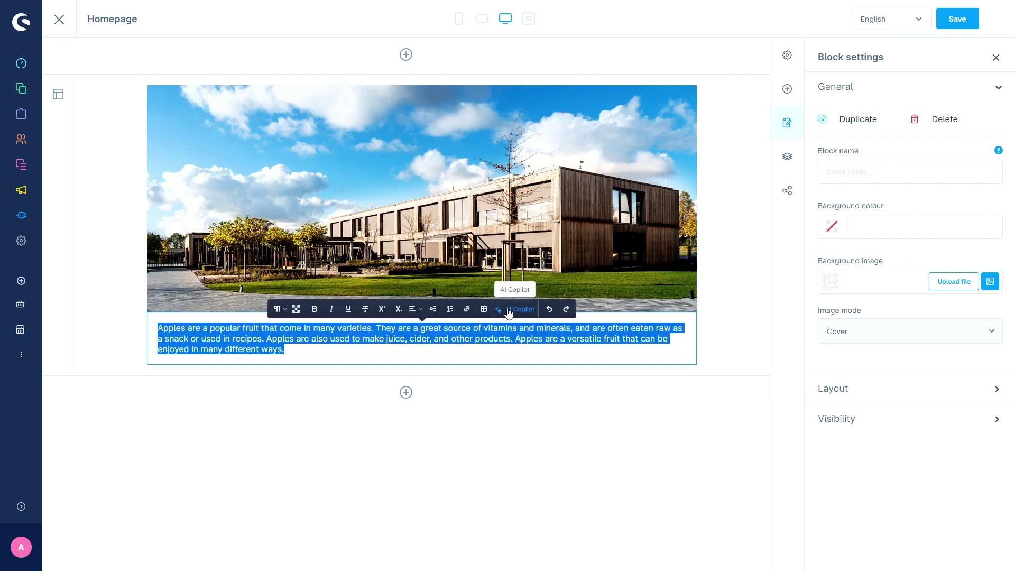
pyautogui.click(514, 307)
pyautogui.click(360, 440)
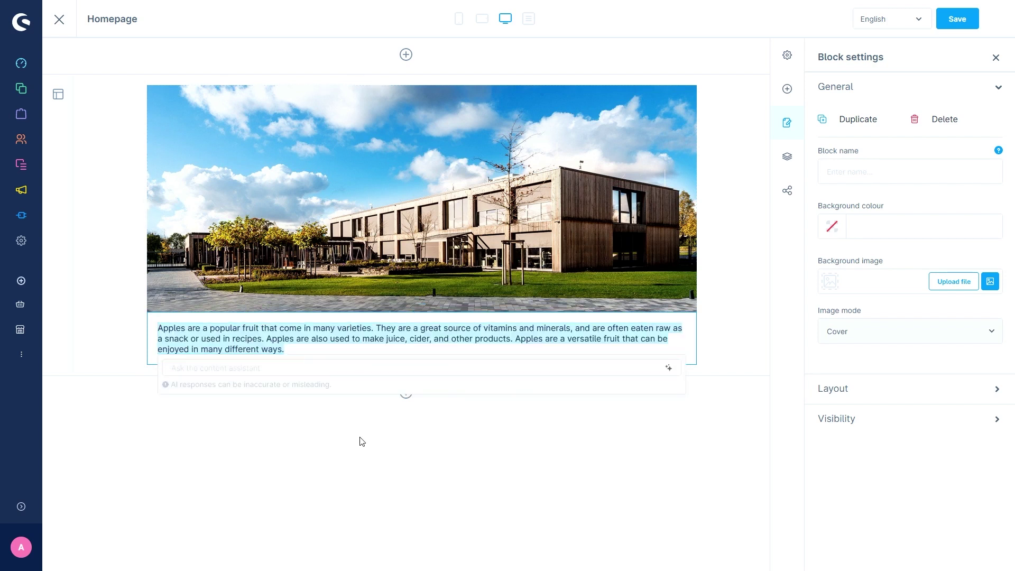
pyautogui.click(913, 17)
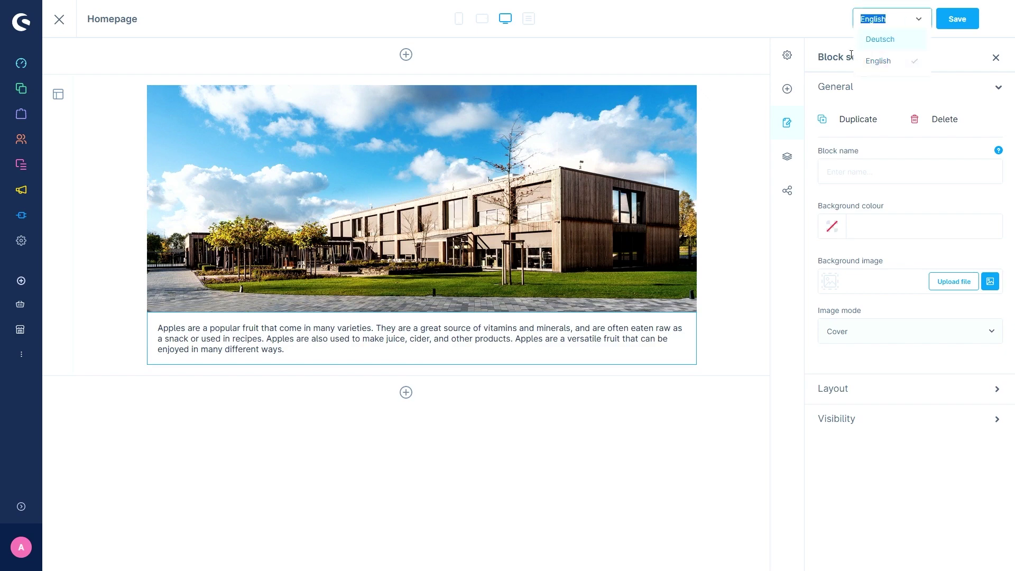
pyautogui.click(888, 38)
pyautogui.click(607, 326)
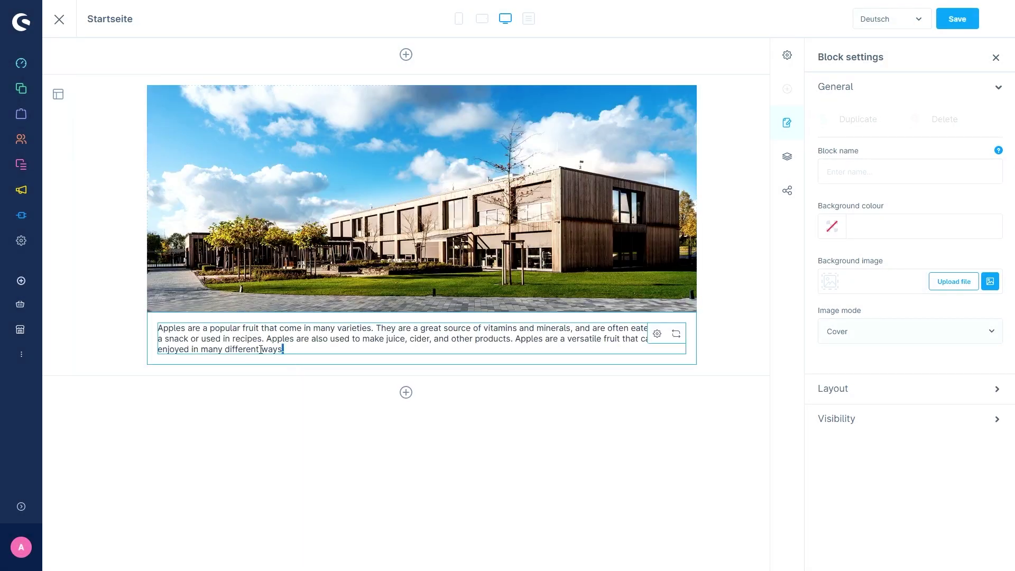
# Step: Select the apples paragraph and ask AI Copilot to 'translate to german'
pyautogui.moveTo(284, 350); pyautogui.dragTo(158, 330)
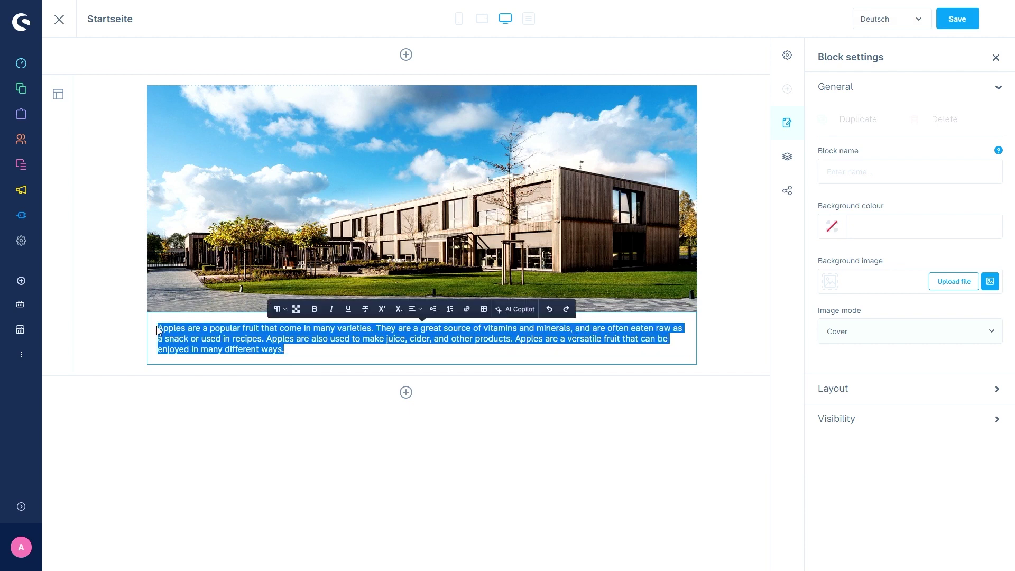
pyautogui.click(516, 309)
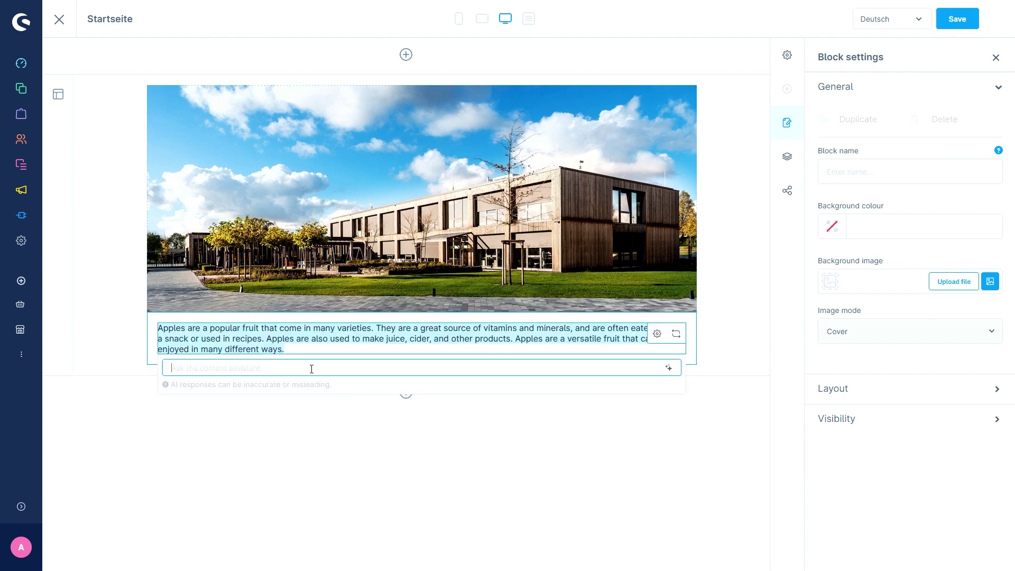
pyautogui.write('translate to german')
pyautogui.press('Return')
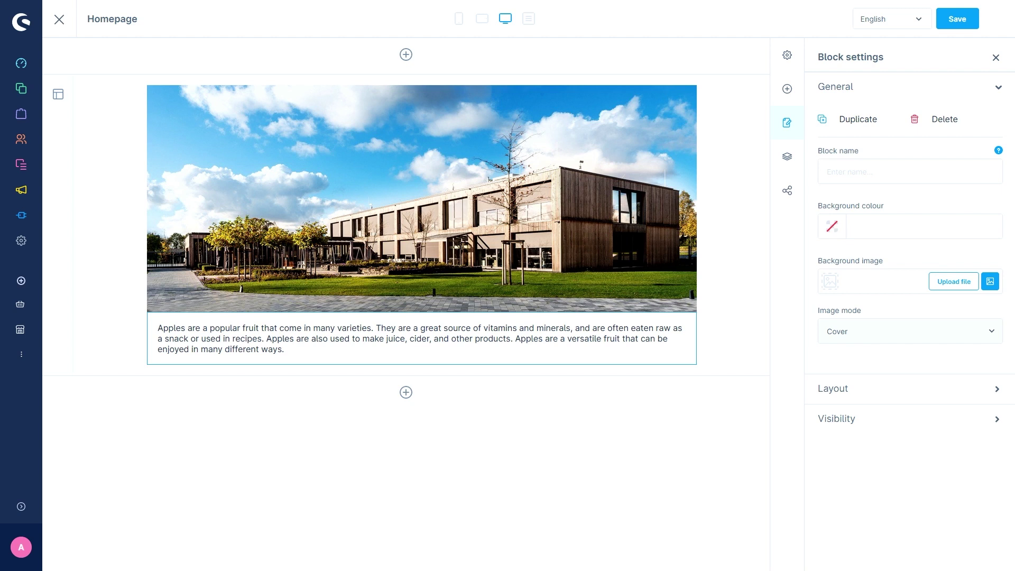
# Step: Close the block settings and go to Settings > Import/Export
pyautogui.click(232, 423)
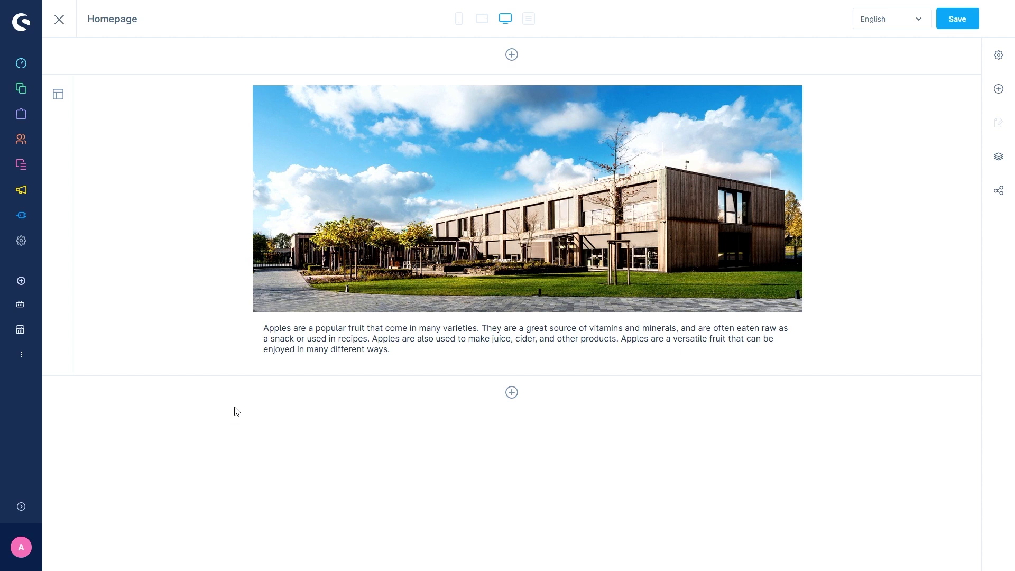
pyautogui.click(22, 240)
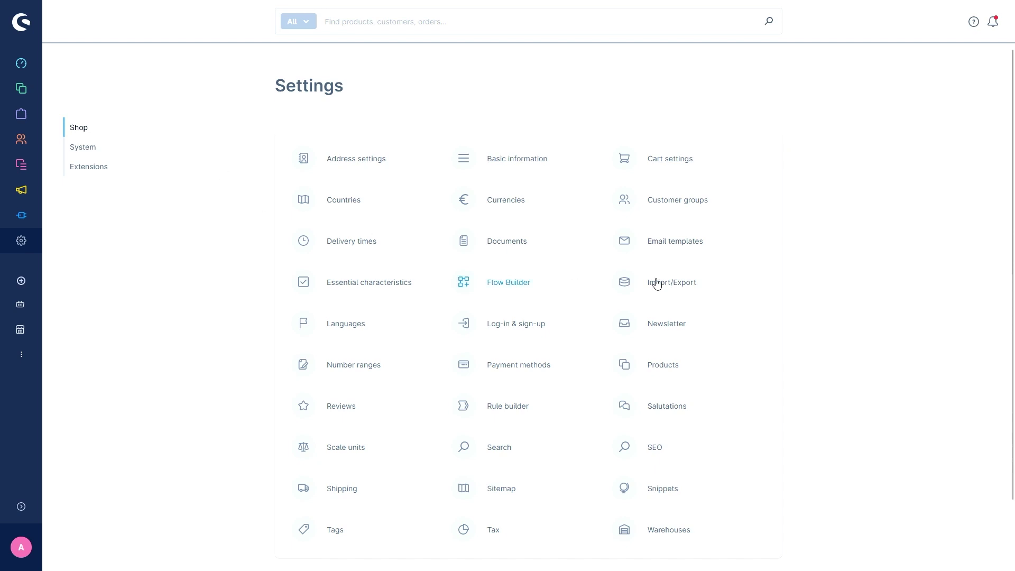
pyautogui.click(681, 283)
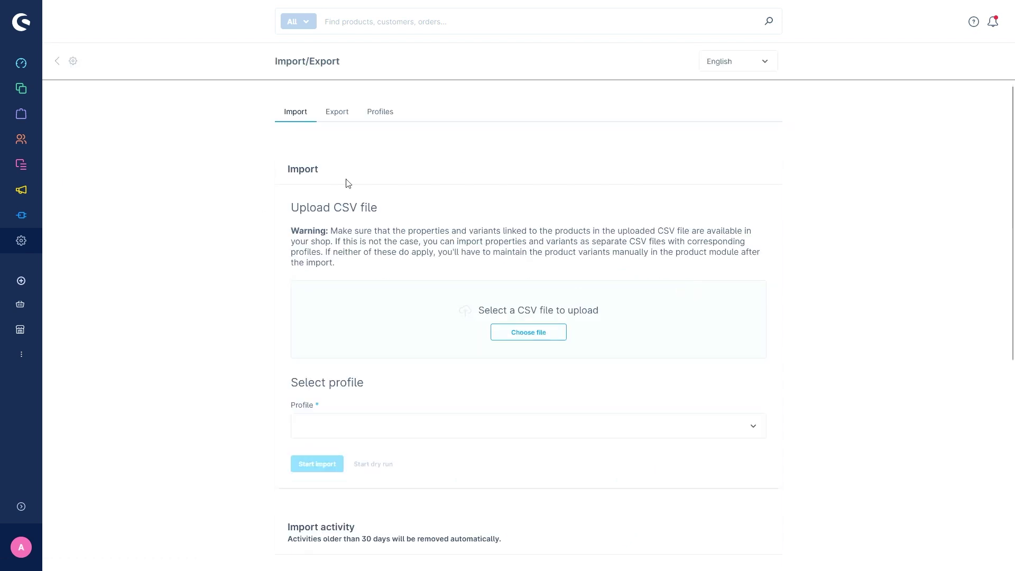
# Step: Enable AI Copilot on the Export tab, paste 'Give me all the orders from today', and preview
pyautogui.click(339, 117)
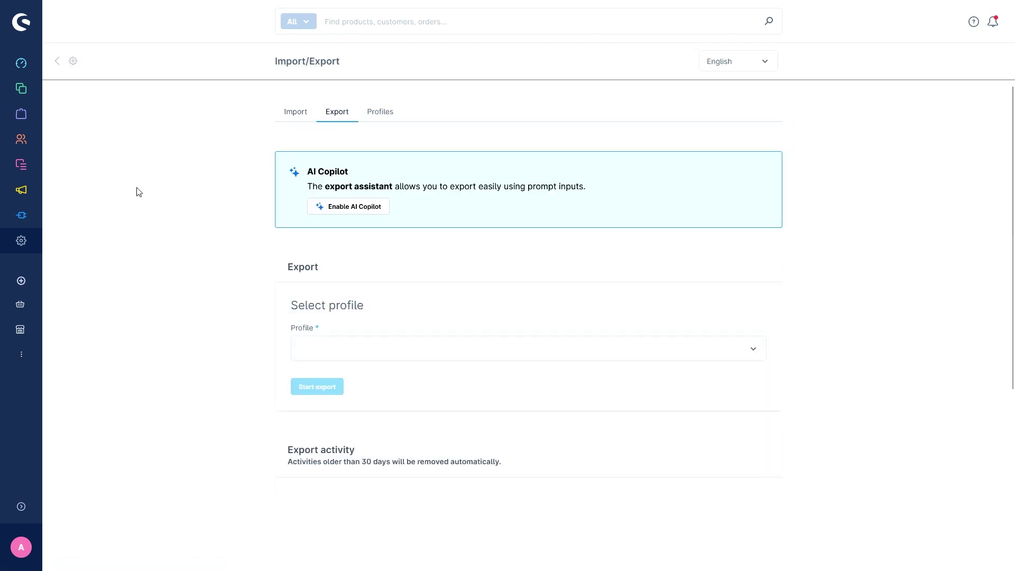
pyautogui.click(353, 211)
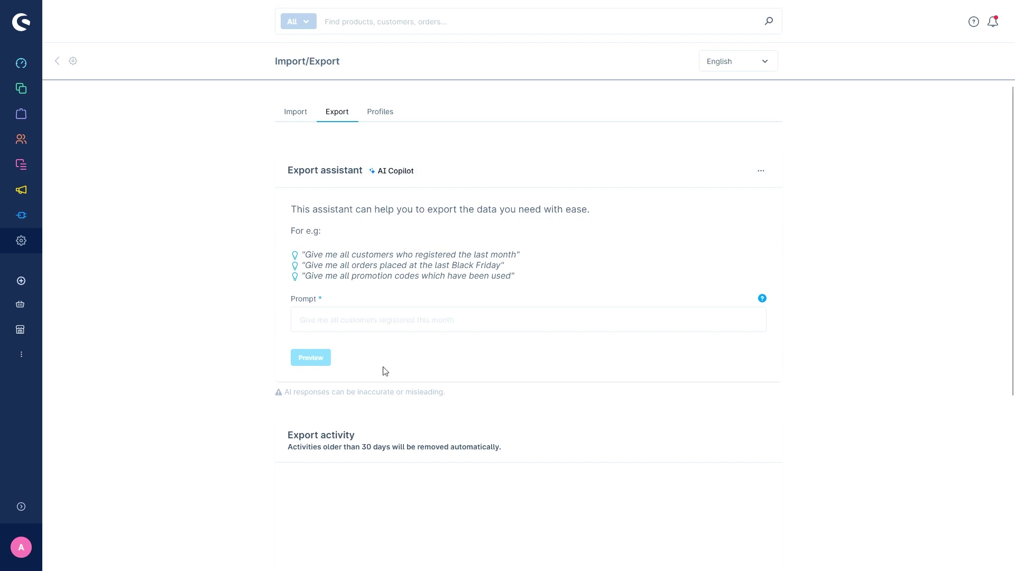
pyautogui.click(380, 315)
pyautogui.write('Give me all the orders from today')
pyautogui.click(220, 295)
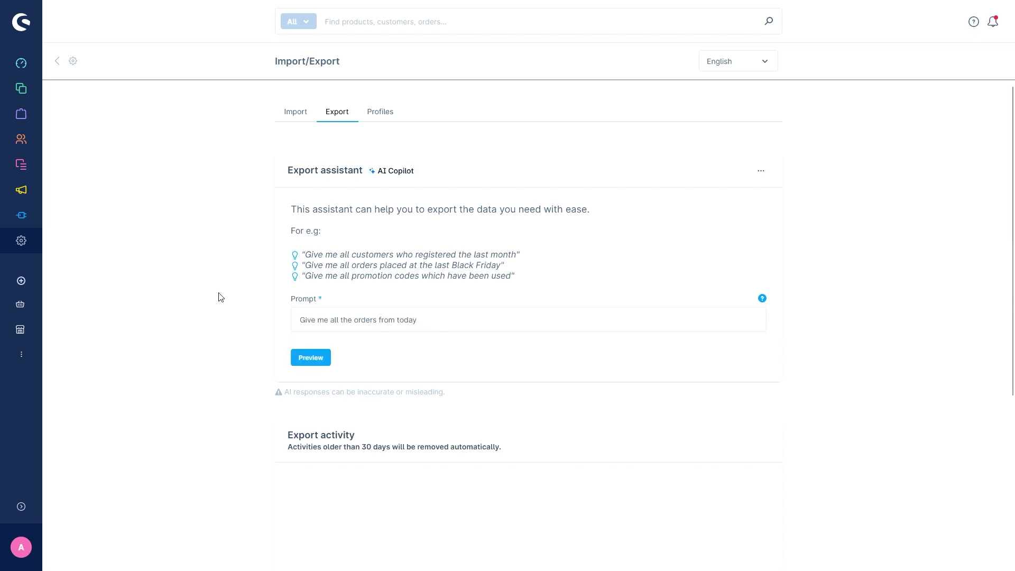
pyautogui.click(316, 363)
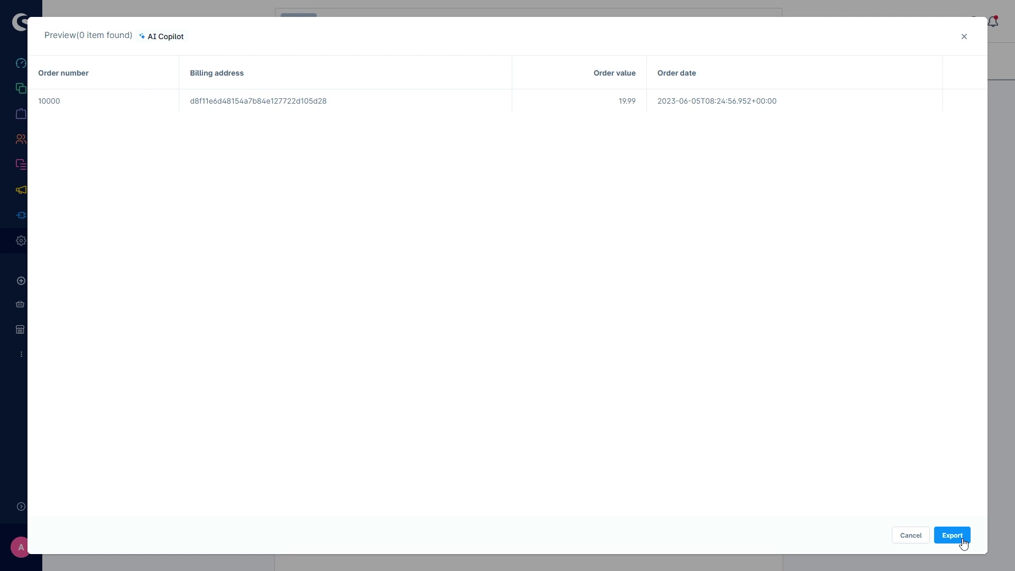
# Step: Export the previewed order from the Preview dialog
pyautogui.click(961, 540)
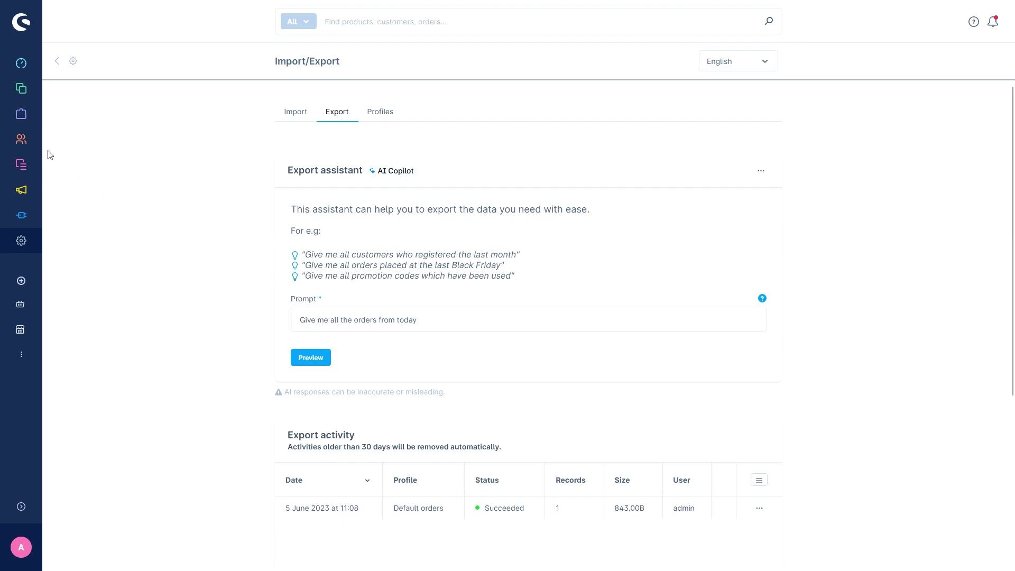
# Step: Open the Customers overview and select all three customers
pyautogui.click(71, 139)
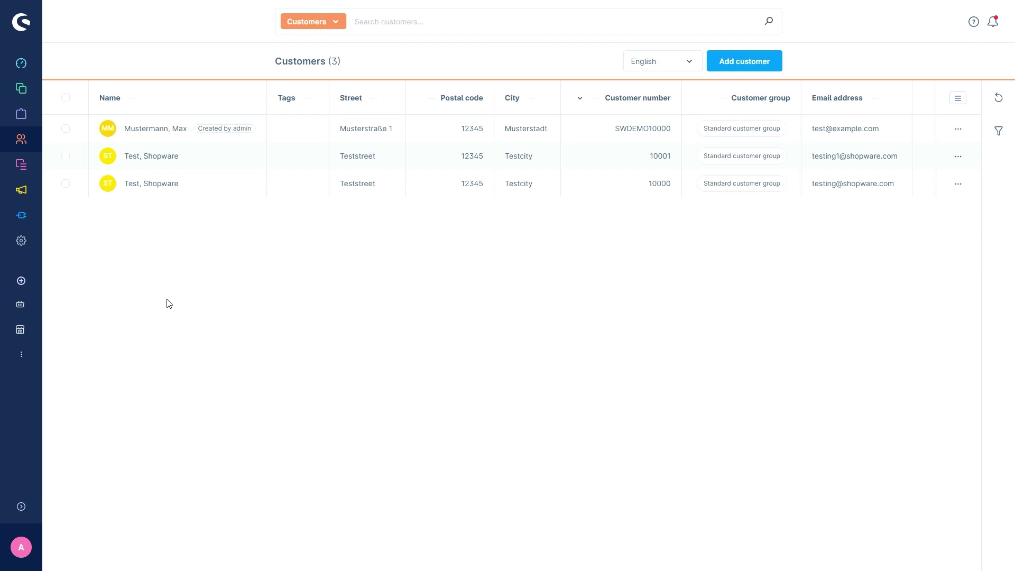
pyautogui.click(65, 98)
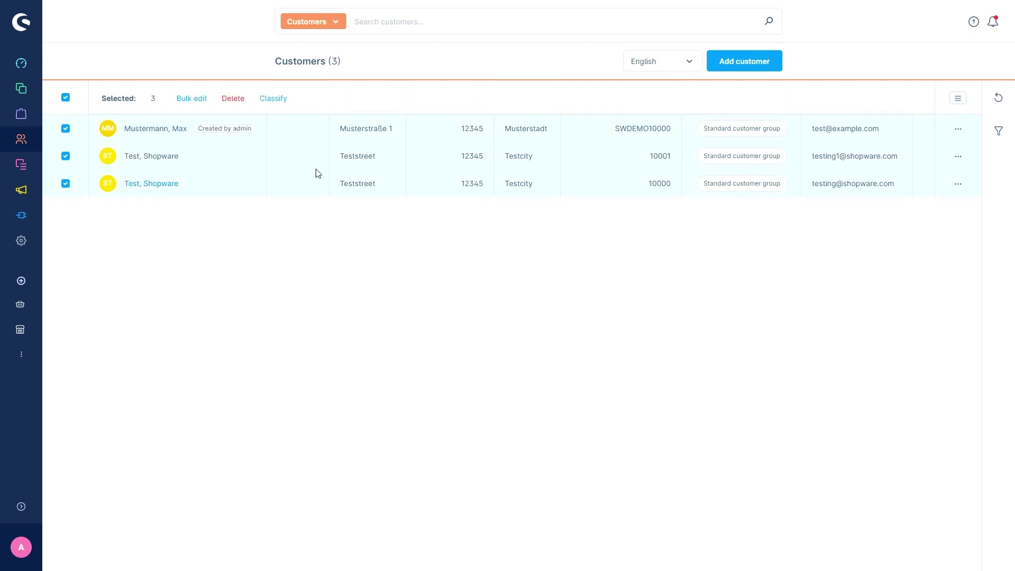
# Step: Clear the classification prompt and generate tags: High Value Customer, Returning Customers, Inactive Customer
pyautogui.click(274, 100)
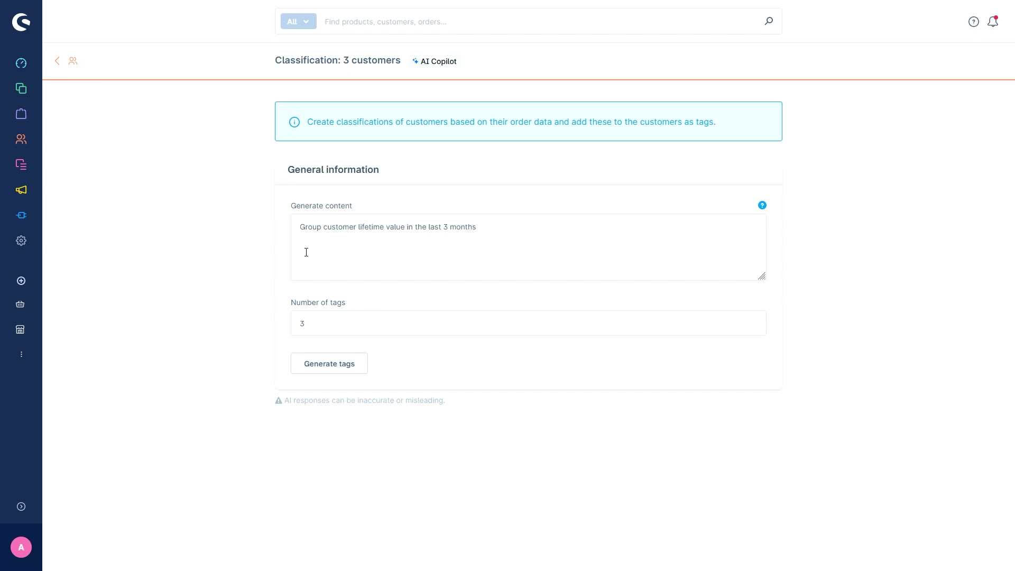
pyautogui.tripleClick(334, 226)
pyautogui.press('BackSpace')
pyautogui.click(235, 270)
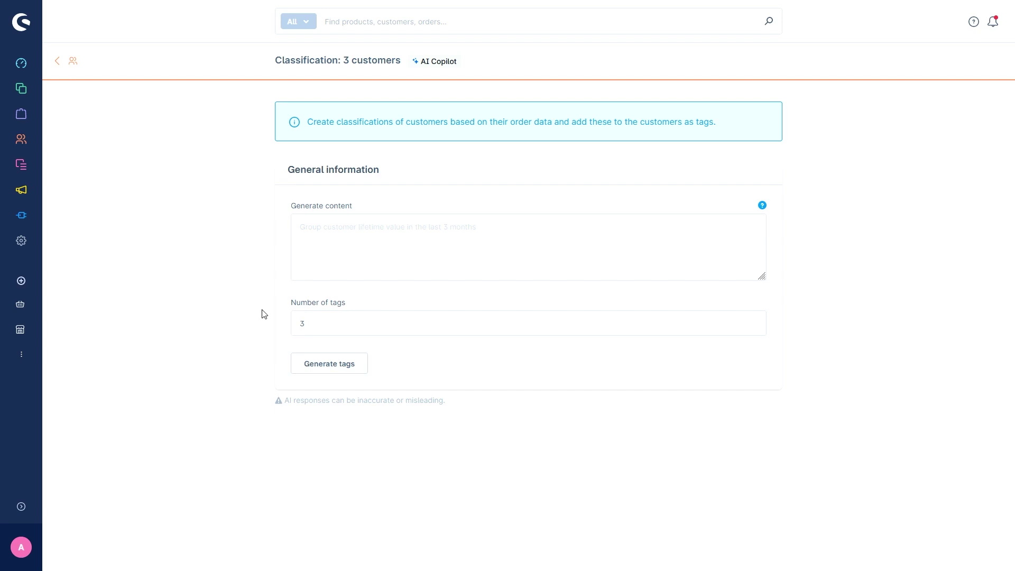
pyautogui.click(323, 365)
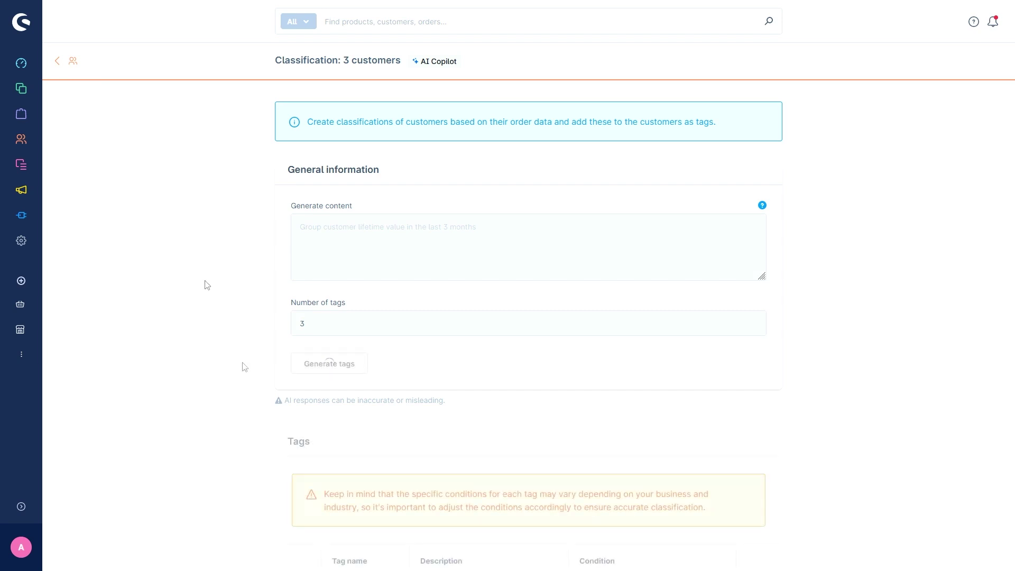
pyautogui.scroll(-4, 212, 359)
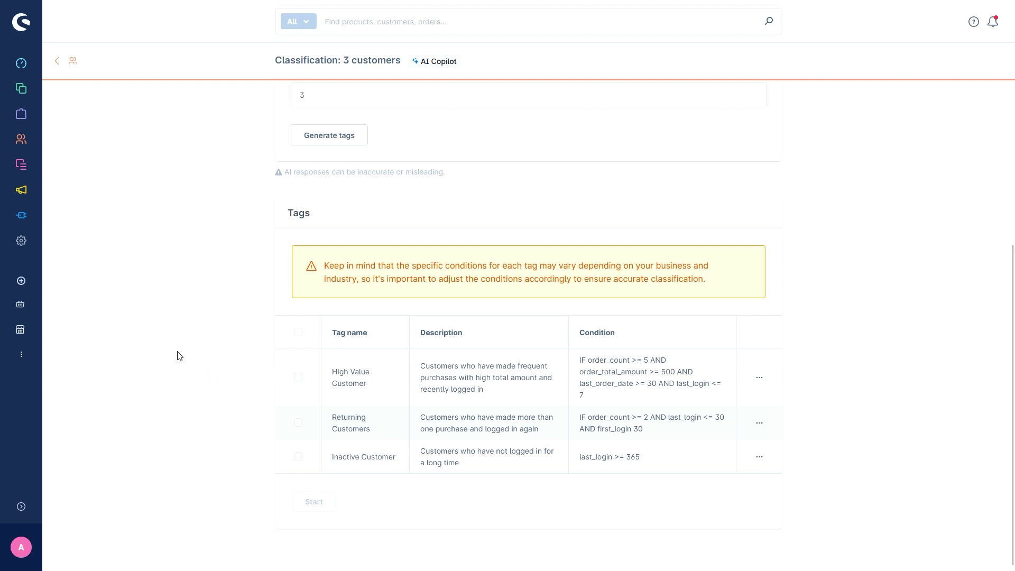
# Step: Classify the customers with the Inactive Customer tag, confirm with Continue, and return to the list
pyautogui.click(298, 458)
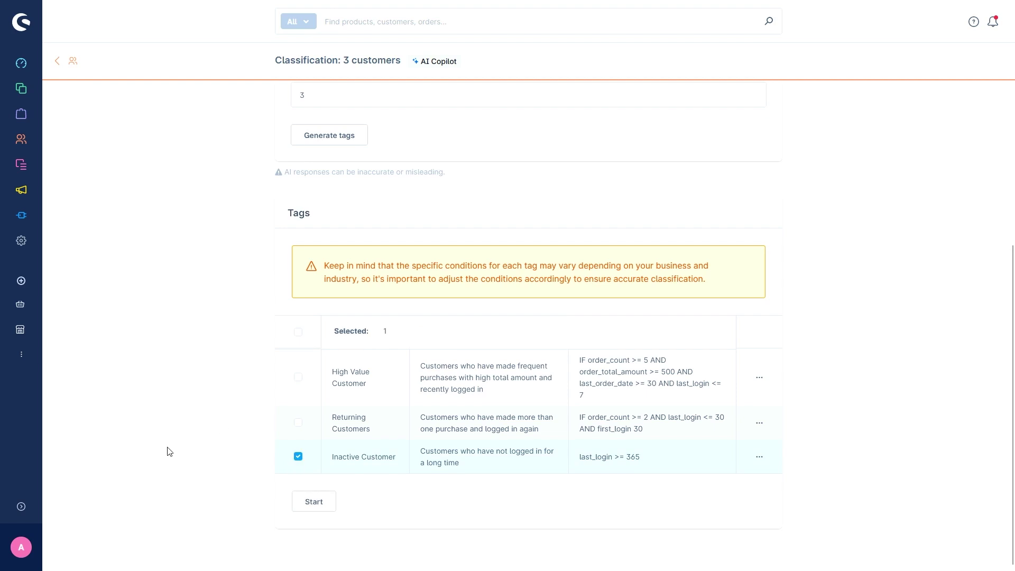
pyautogui.click(315, 507)
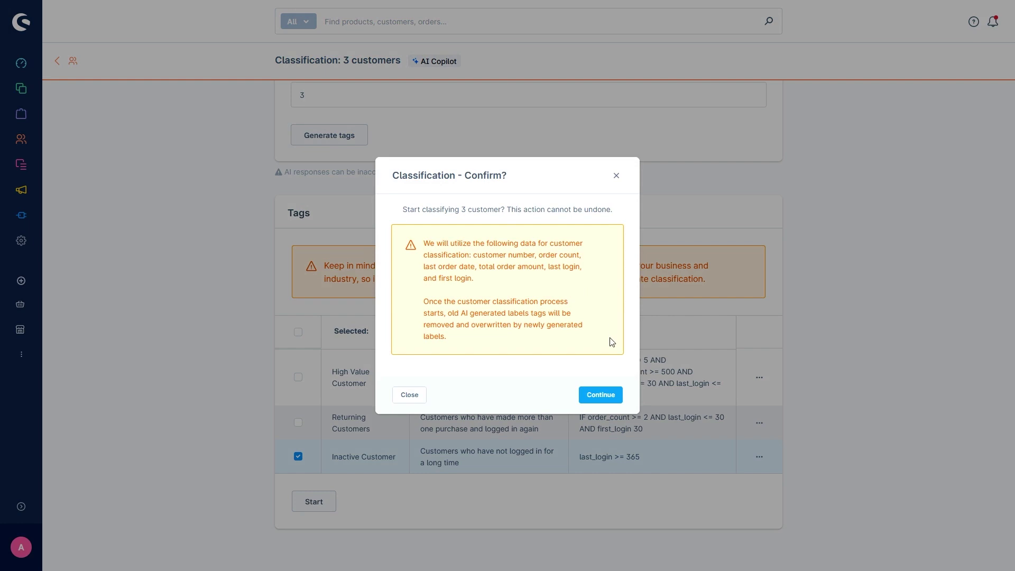
pyautogui.click(600, 400)
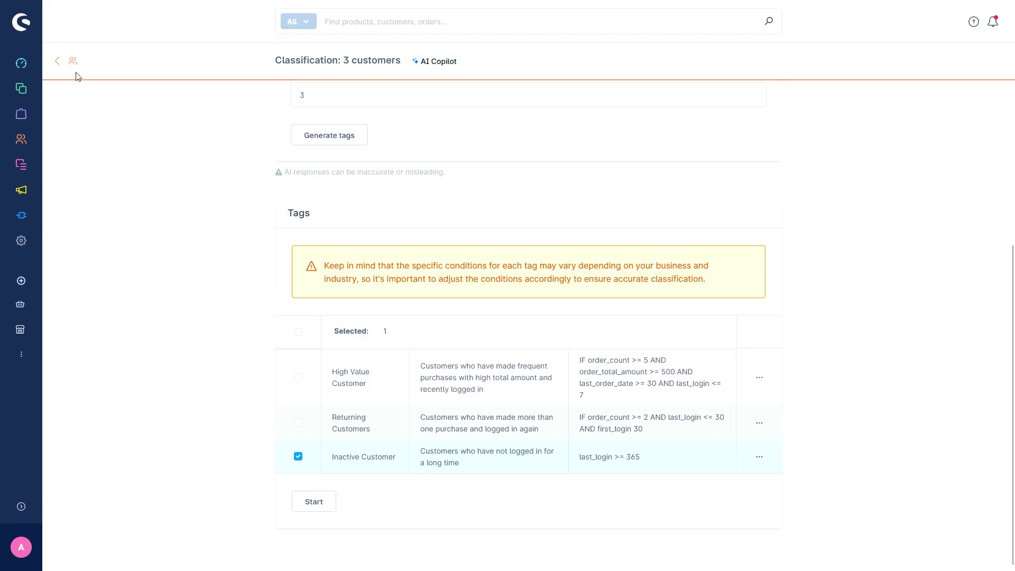
pyautogui.click(63, 64)
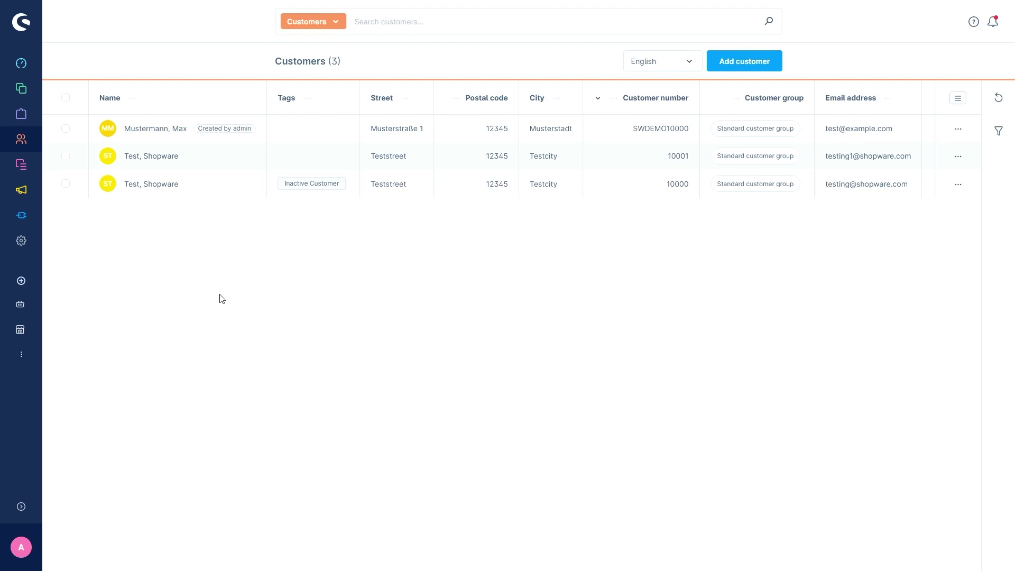
# Step: Open the Image keyword assistant extension settings and keep Alt text data handling on Append
pyautogui.click(22, 240)
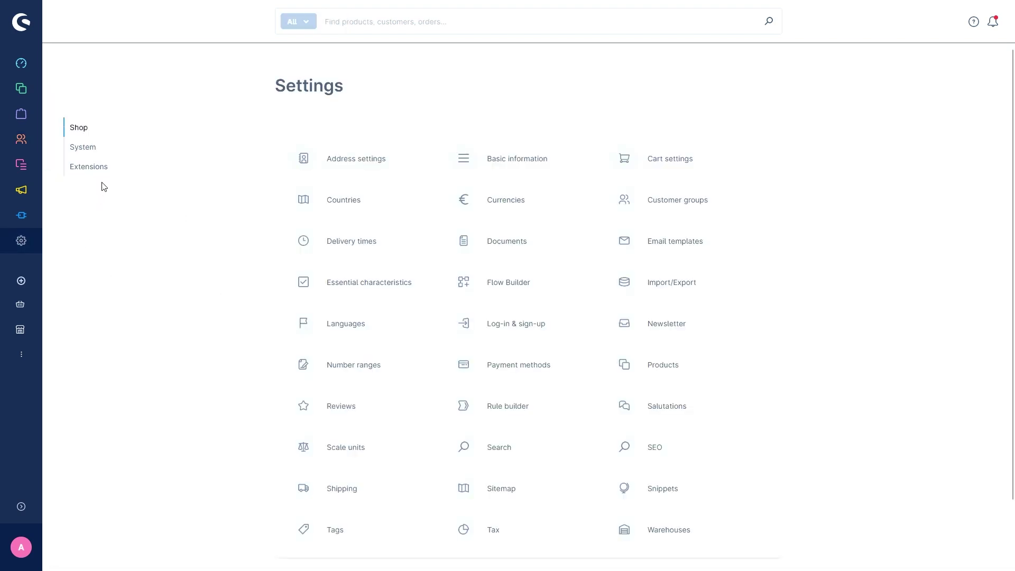
pyautogui.click(89, 167)
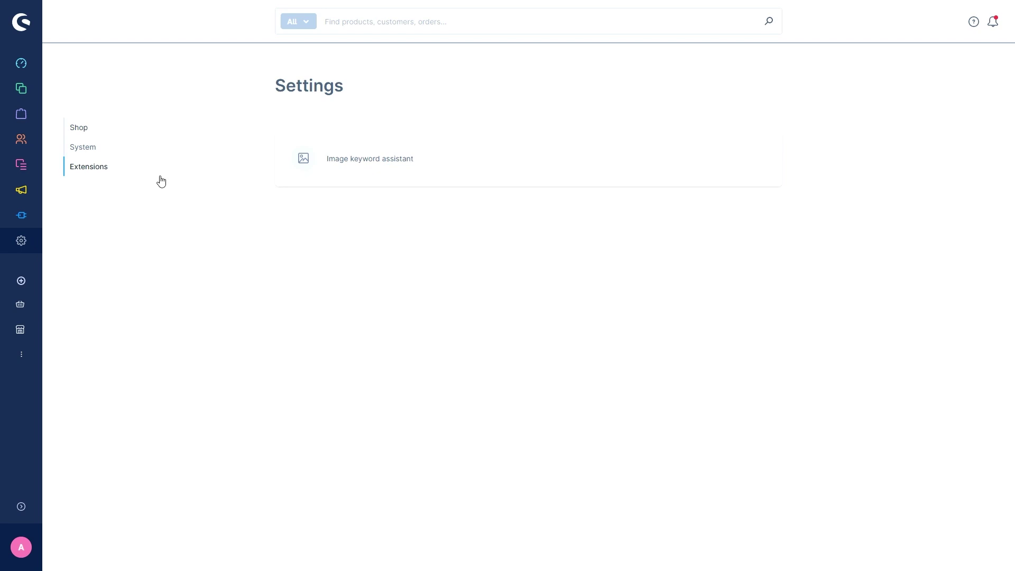
pyautogui.click(368, 168)
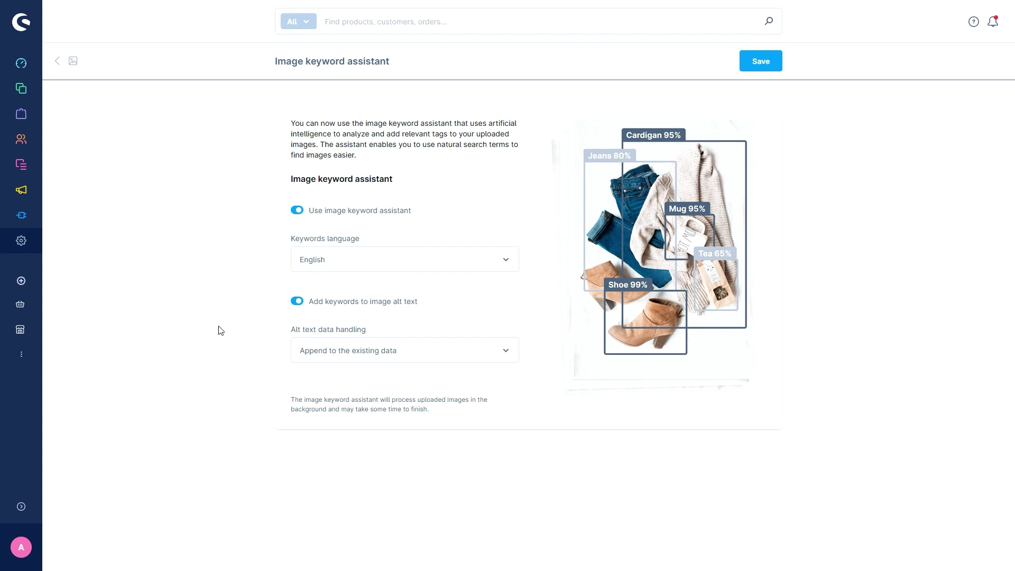
pyautogui.click(428, 344)
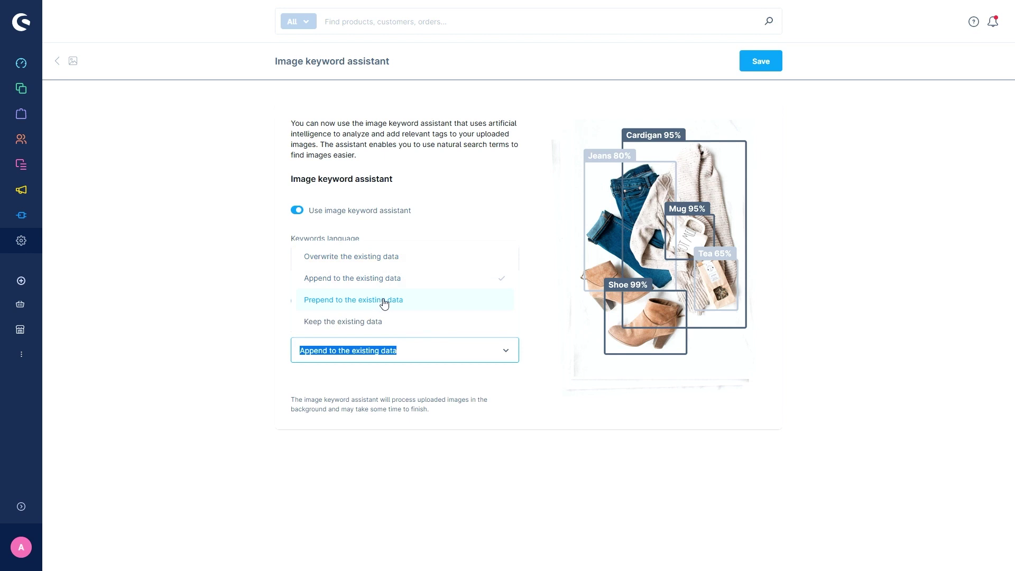
pyautogui.click(233, 322)
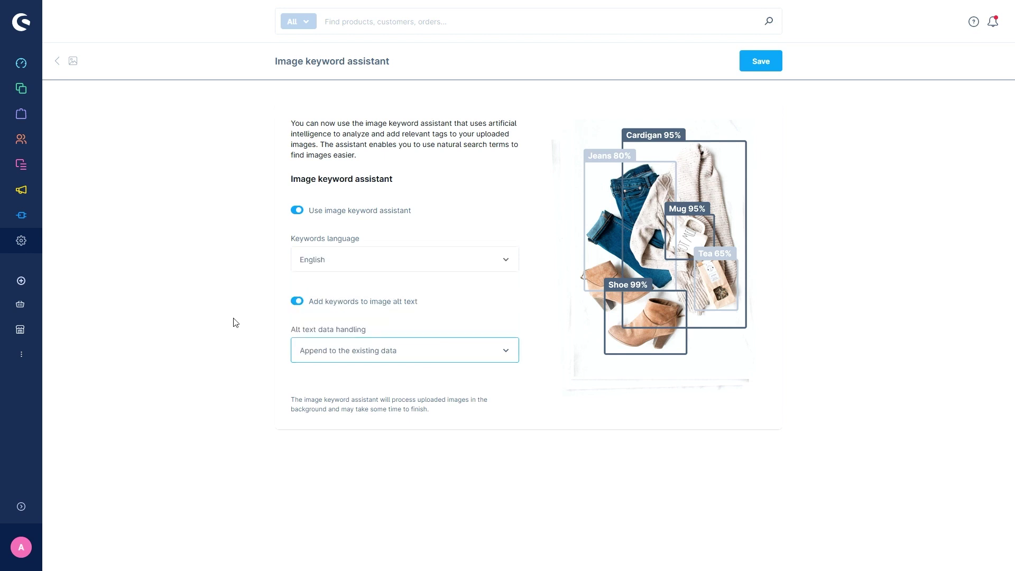
# Step: In Media, open Product Media and view shopware_logo_blue-RGB_VER.jpg details down to its meta data
pyautogui.moveTo(33, 163)
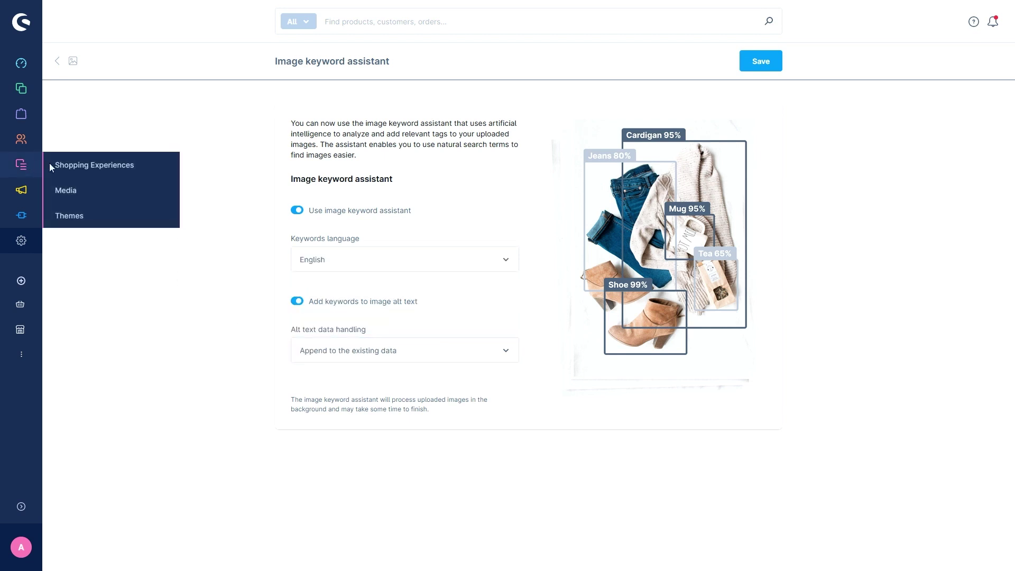
pyautogui.click(144, 197)
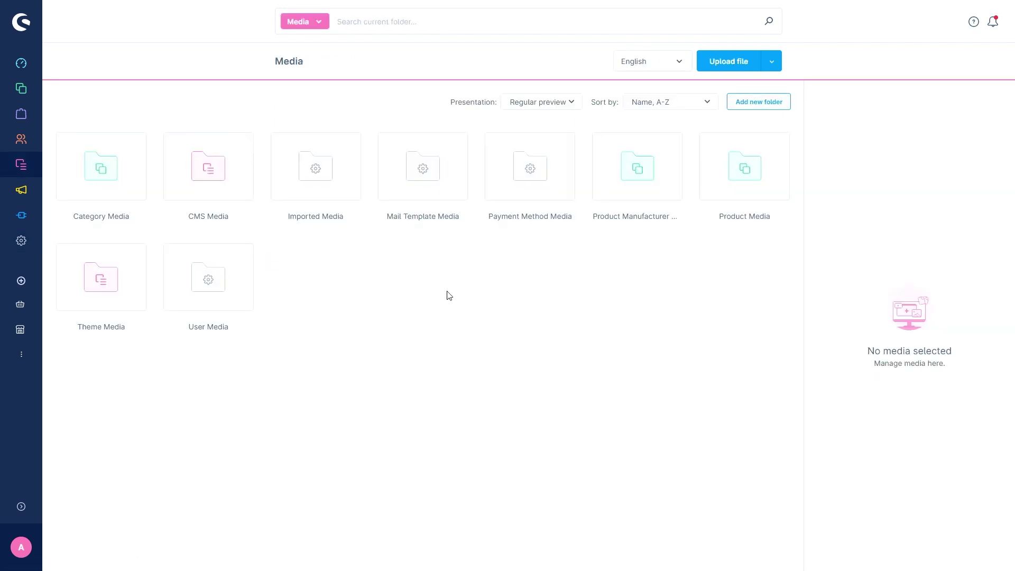
pyautogui.click(741, 179)
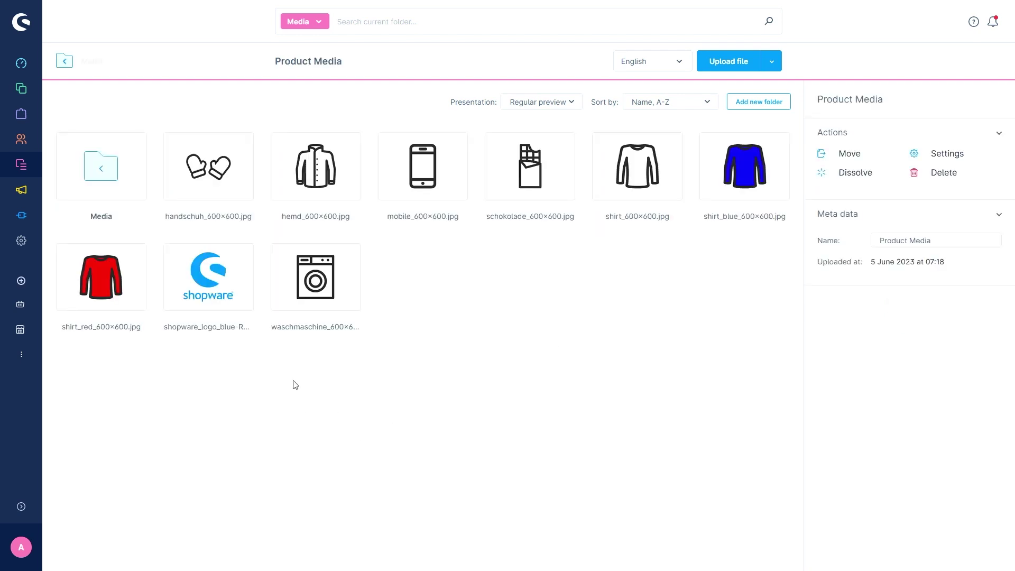
pyautogui.click(209, 284)
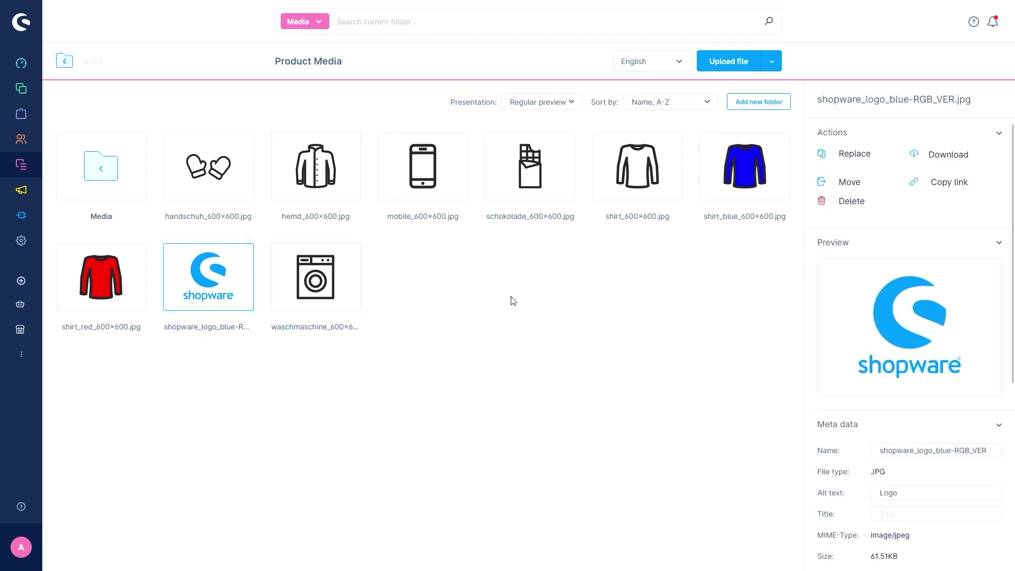
pyautogui.scroll(-1, 827, 309)
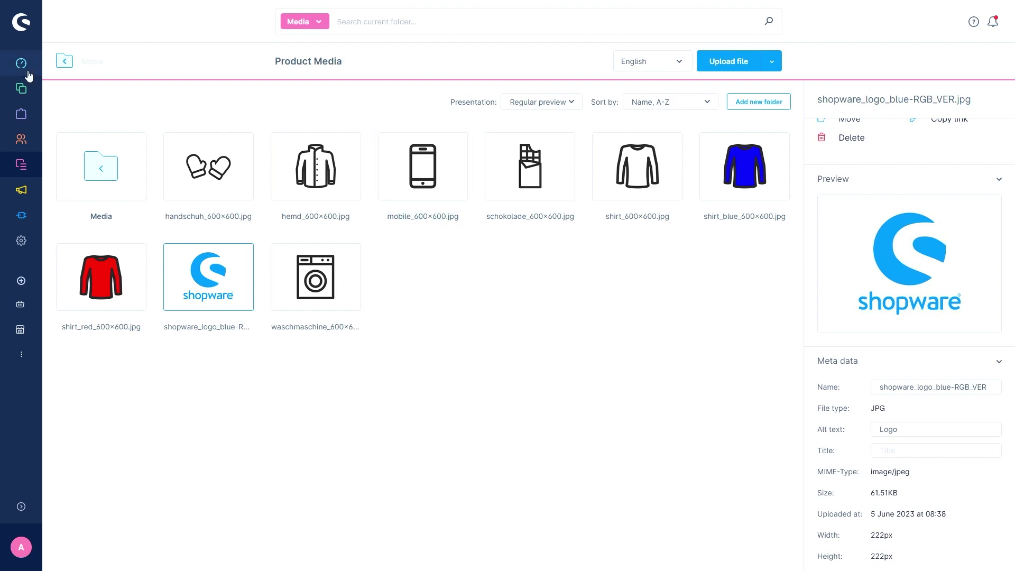
# Step: Open the Red - M variant of Variant product and show its Reviews tab
pyautogui.moveTo(21, 88)
pyautogui.click(88, 90)
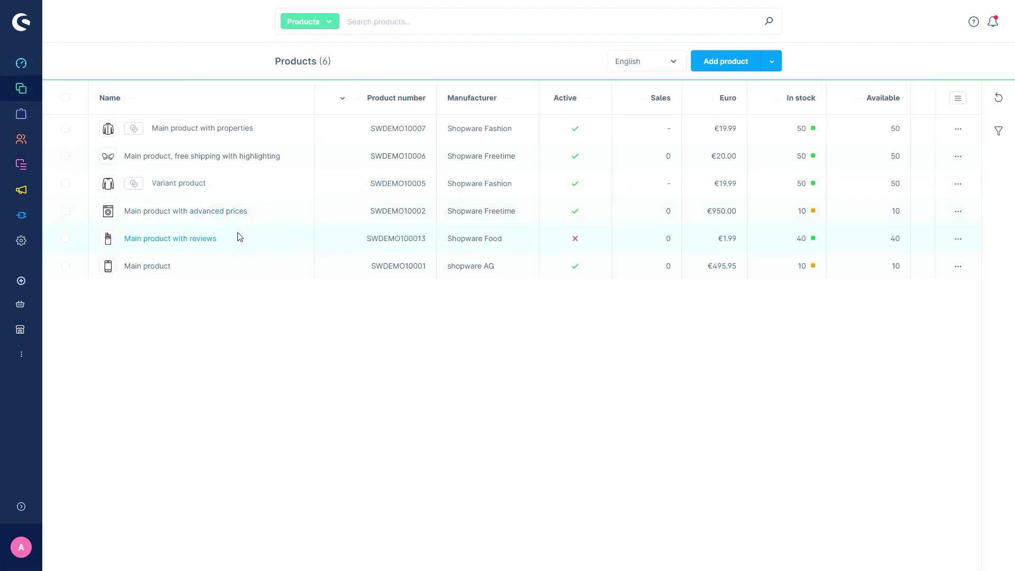
pyautogui.click(185, 183)
pyautogui.click(489, 111)
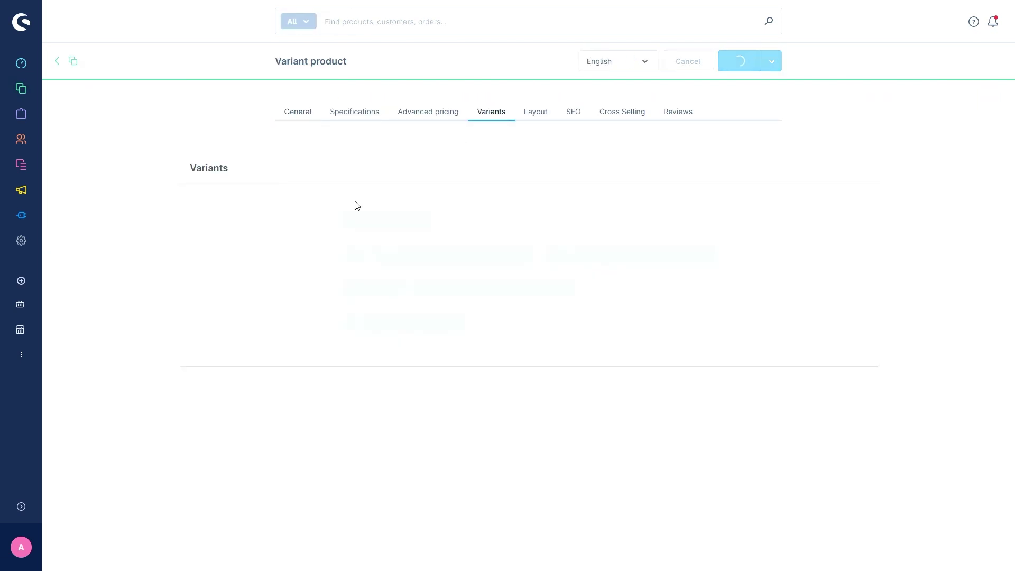
pyautogui.click(252, 454)
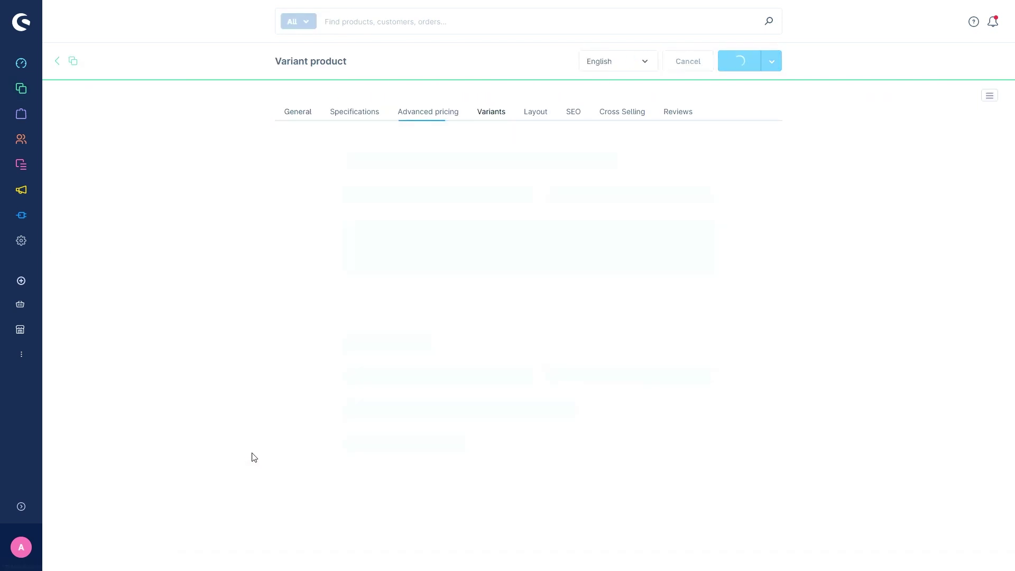
pyautogui.click(522, 192)
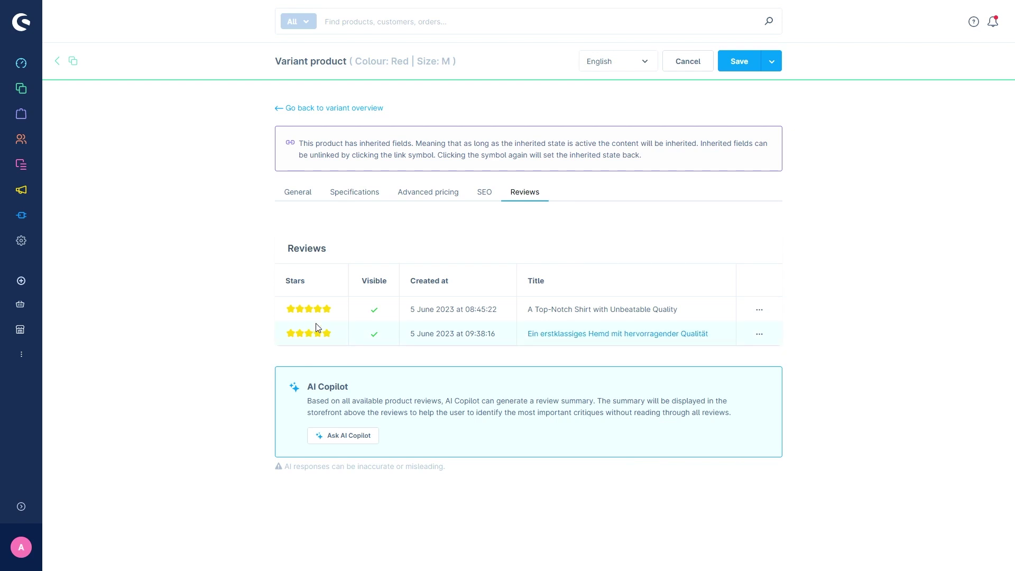
# Step: Generate an AI Copilot review summary with Positive phrasing for the Red - M variant and apply it
pyautogui.click(350, 438)
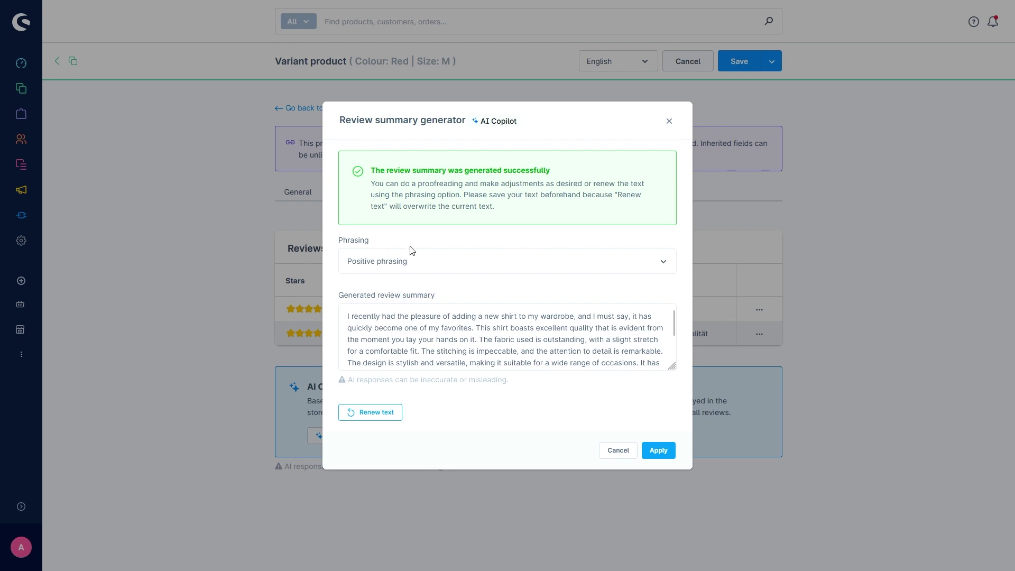
pyautogui.click(428, 261)
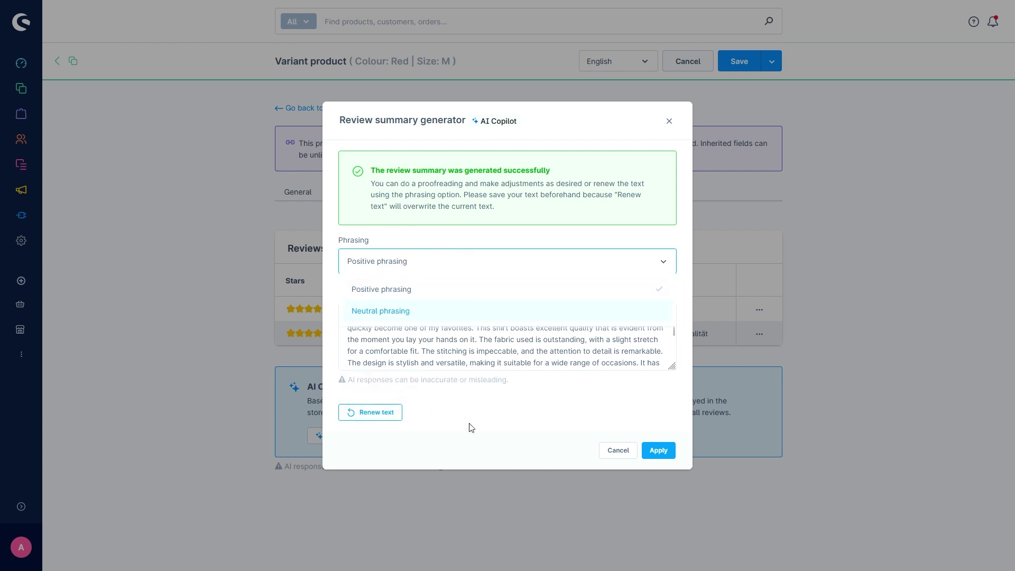
pyautogui.click(398, 341)
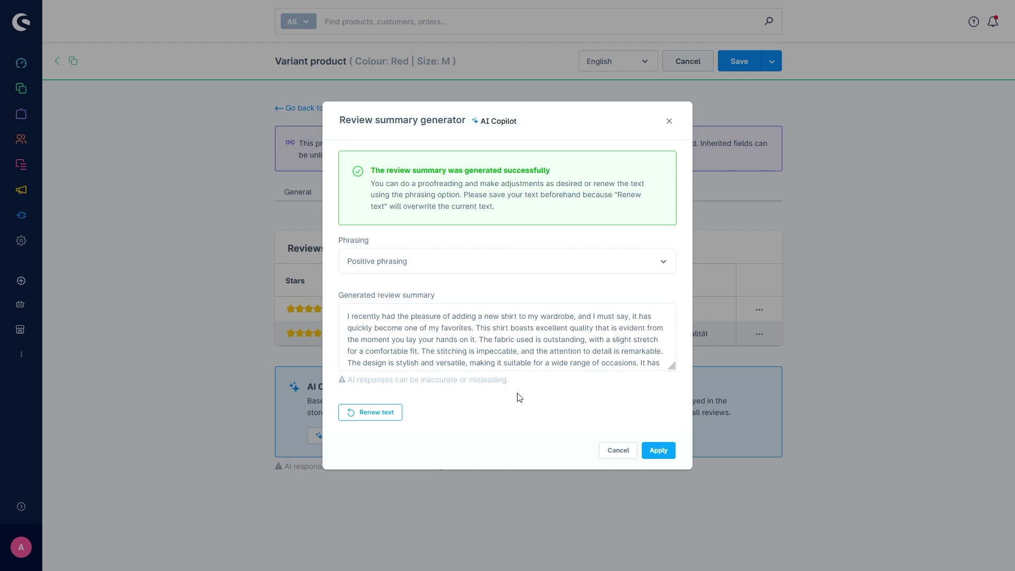
pyautogui.click(658, 451)
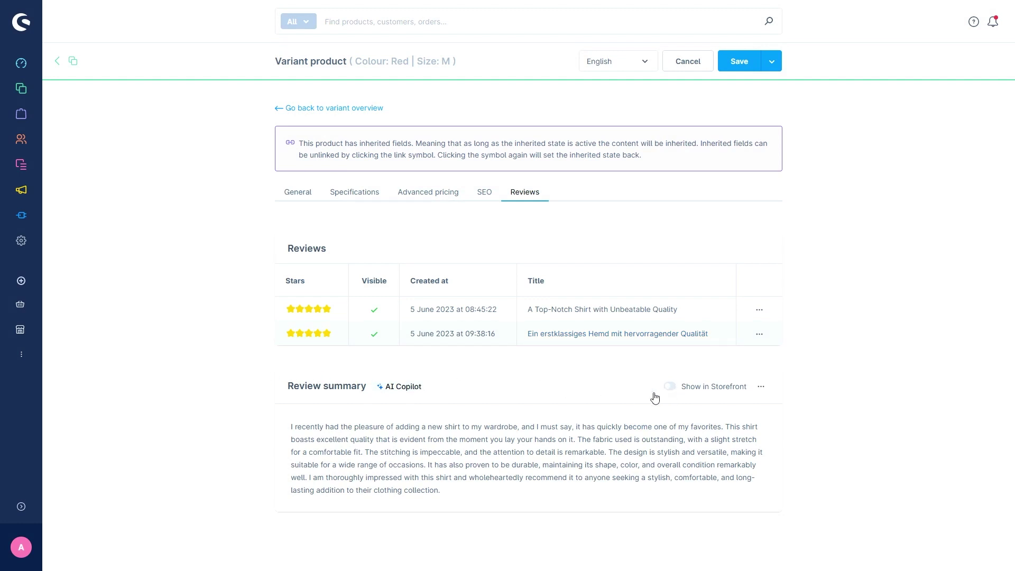
# Step: Enable Show in Storefront for the review summary and view the product's storefront Reviews tab
pyautogui.click(672, 387)
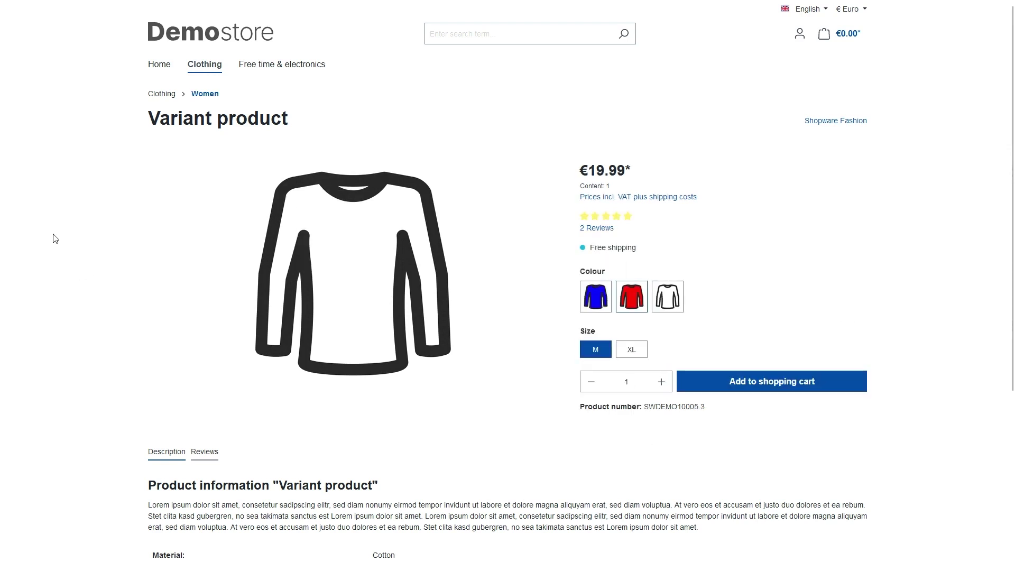
pyautogui.scroll(-2, 226, 332)
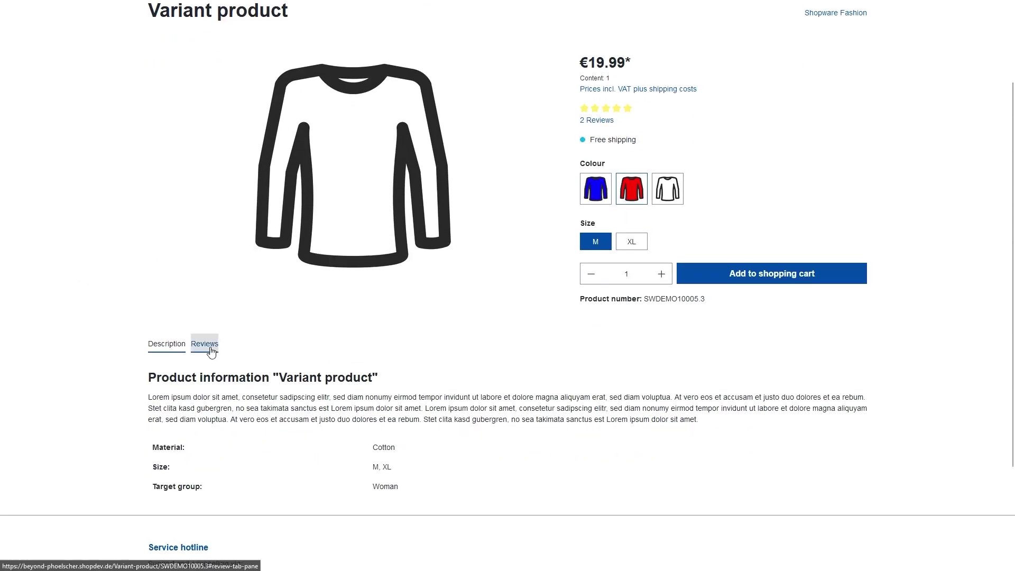
pyautogui.click(204, 343)
pyautogui.scroll(-2, 58, 277)
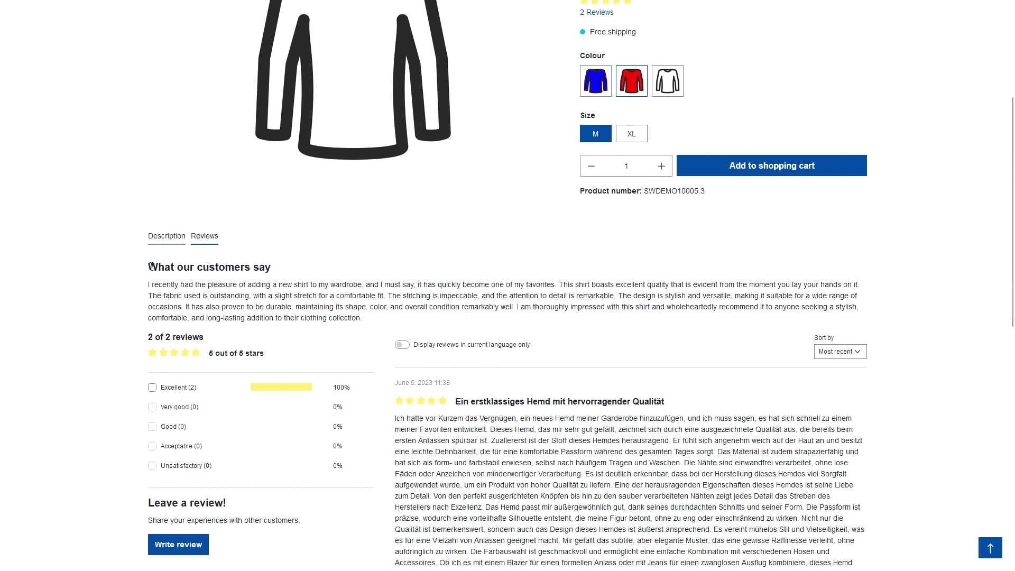
# Step: Highlight the AI review summary paragraph in the storefront, then return to the admin Settings overview
pyautogui.moveTo(362, 318); pyautogui.dragTo(128, 282)
pyautogui.click(108, 294)
pyautogui.scroll(-1, 113, 291)
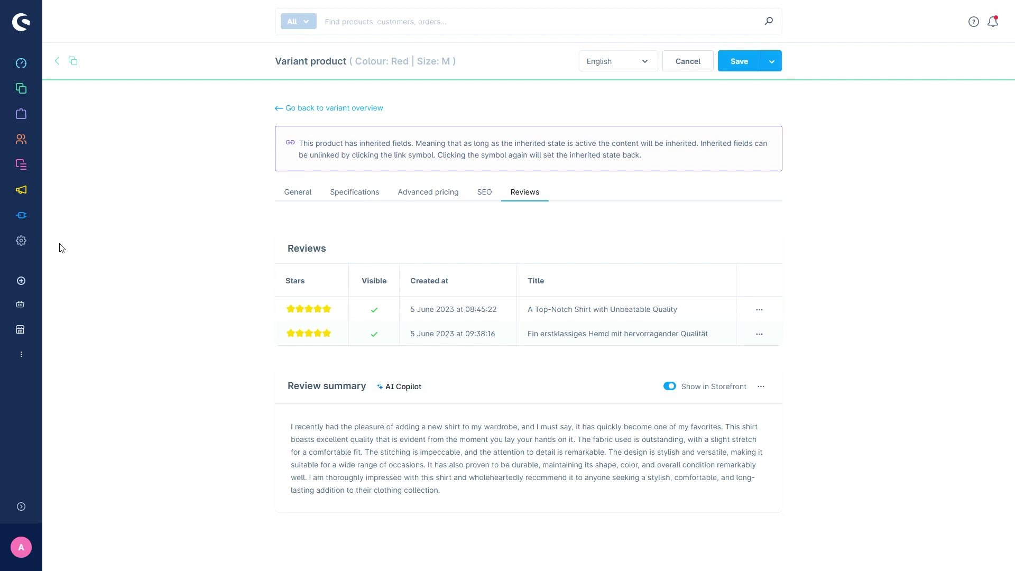
pyautogui.click(24, 239)
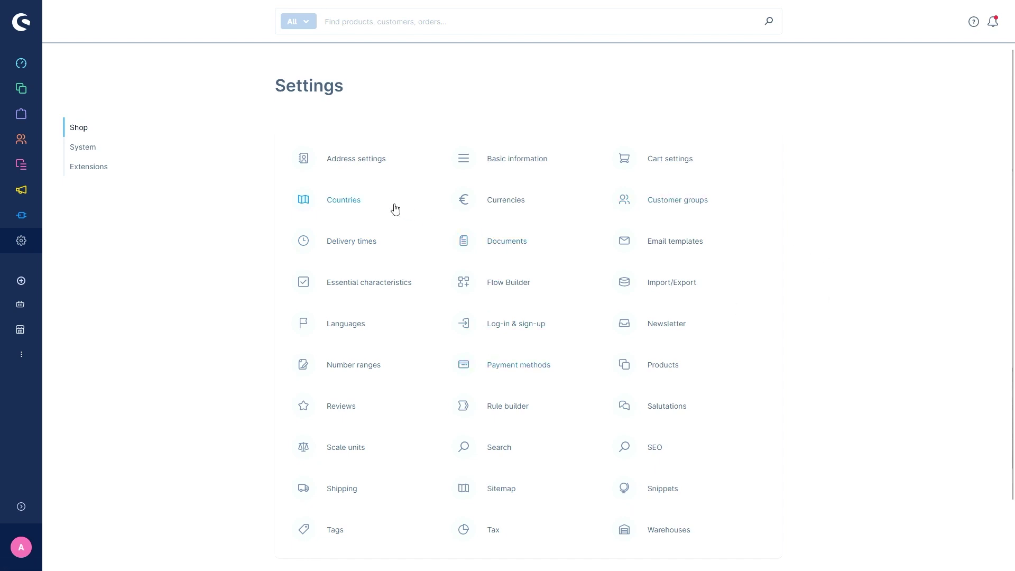
# Step: Open Cart settings and bring the AI Copilot Checkout message section into view
pyautogui.click(655, 162)
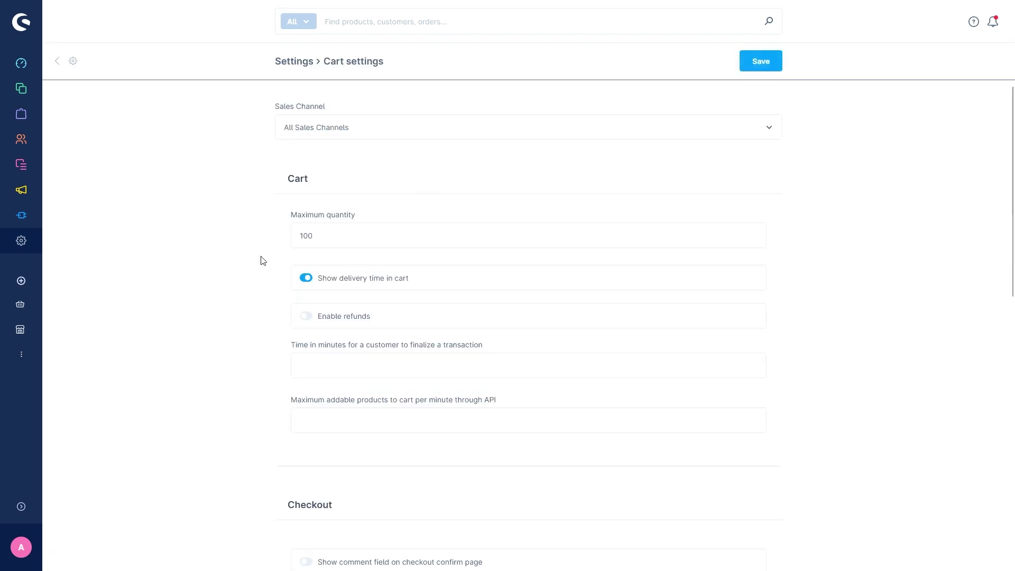
pyautogui.scroll(-8, 210, 299)
pyautogui.scroll(-2, 217, 284)
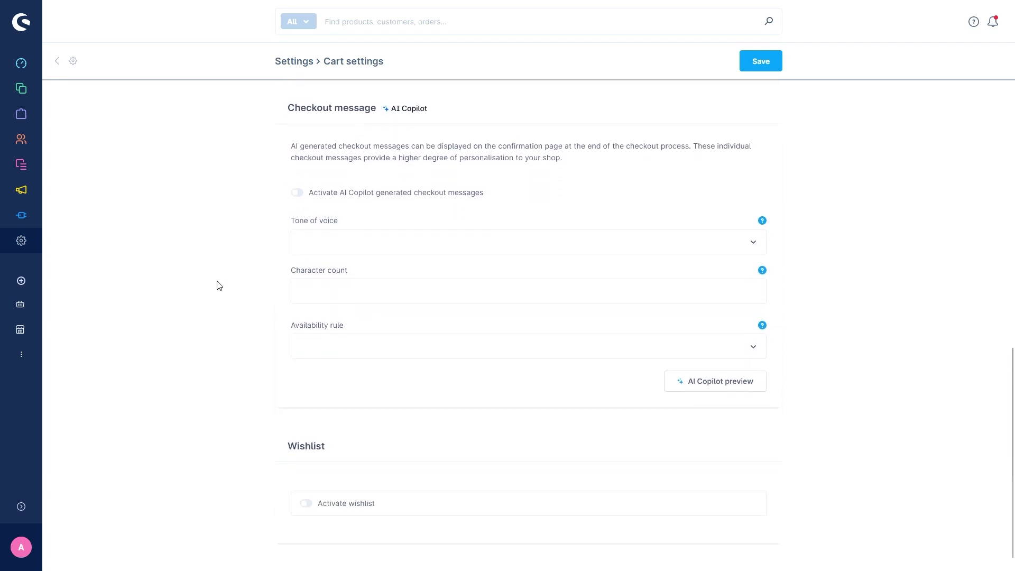
pyautogui.scroll(1, 217, 283)
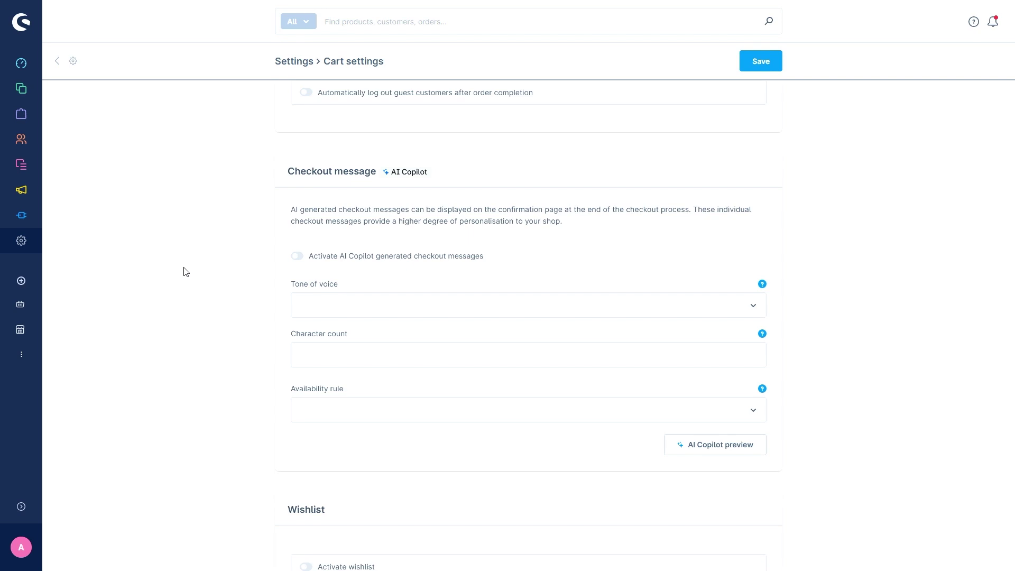
# Step: Activate AI Copilot checkout messages with Neutral and Excited as tones of voice
pyautogui.click(297, 257)
pyautogui.click(344, 307)
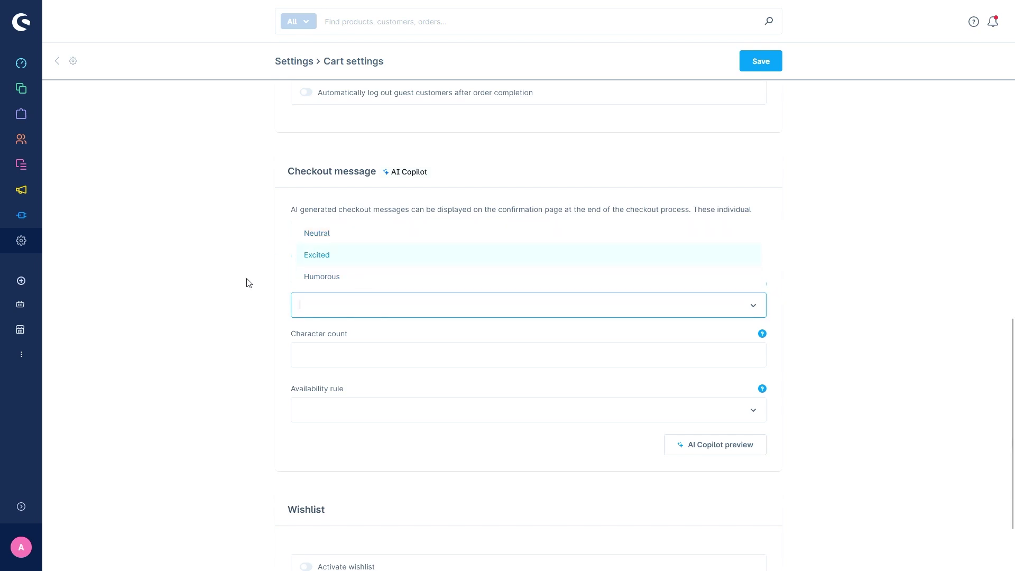
pyautogui.click(343, 239)
pyautogui.click(214, 289)
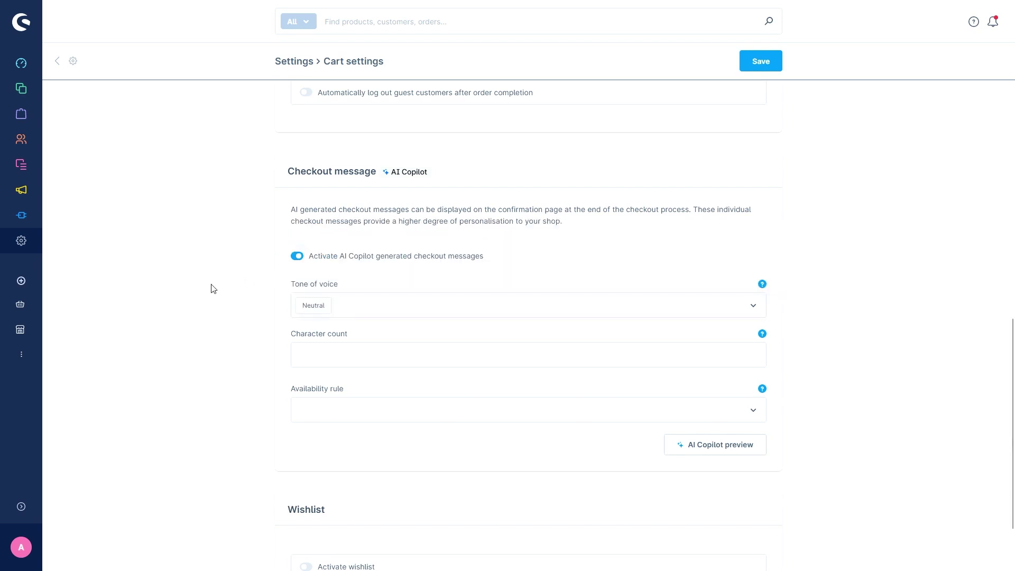
pyautogui.click(367, 313)
pyautogui.click(334, 254)
pyautogui.click(170, 294)
# Step: Set the checkout messages' availability rule to Customers from USA
pyautogui.click(337, 408)
pyautogui.click(192, 395)
pyautogui.click(342, 408)
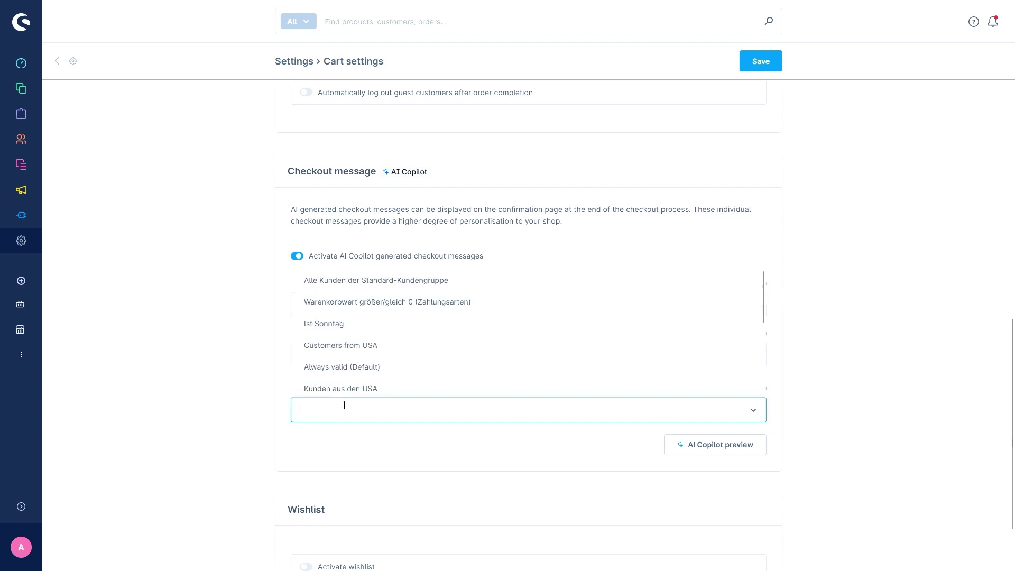
pyautogui.click(351, 347)
pyautogui.click(169, 373)
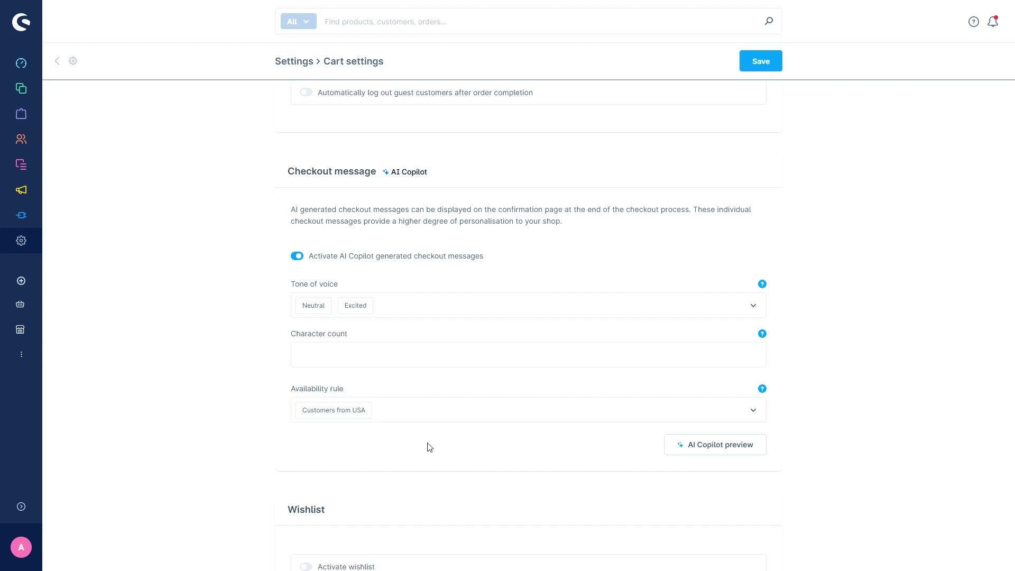
pyautogui.click(709, 450)
pyautogui.click(394, 168)
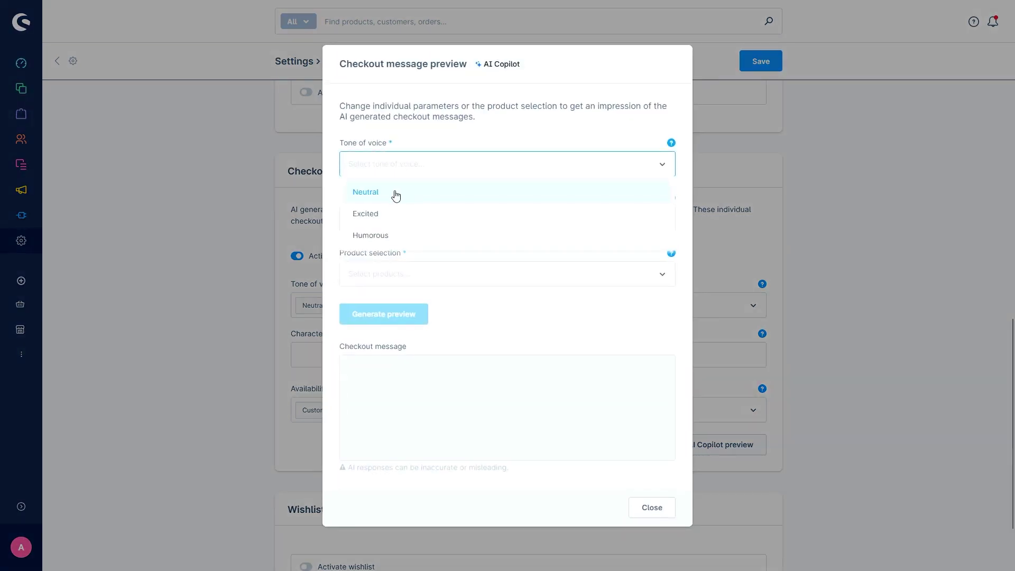
pyautogui.click(395, 196)
pyautogui.click(449, 150)
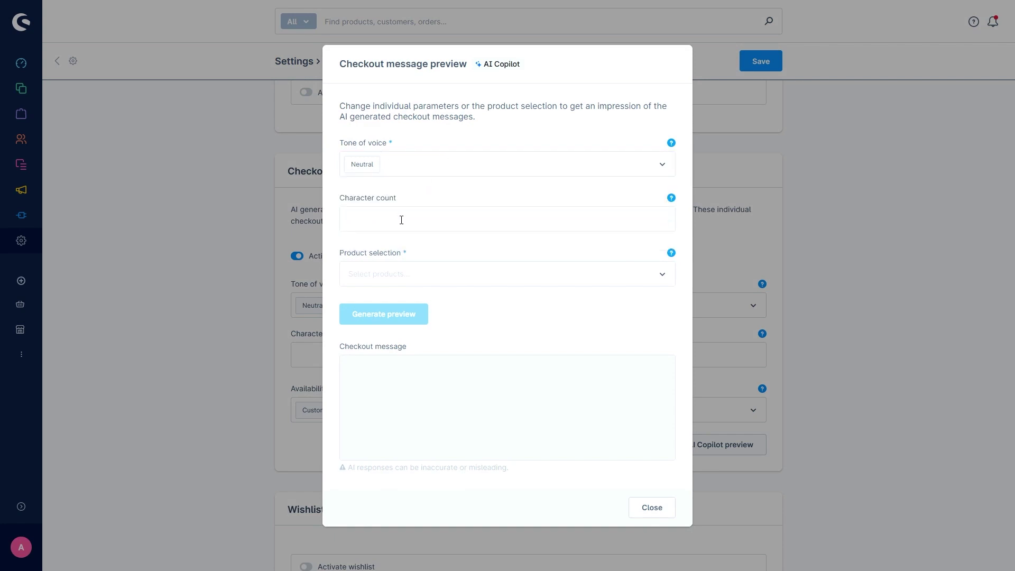
pyautogui.click(424, 272)
pyautogui.click(418, 324)
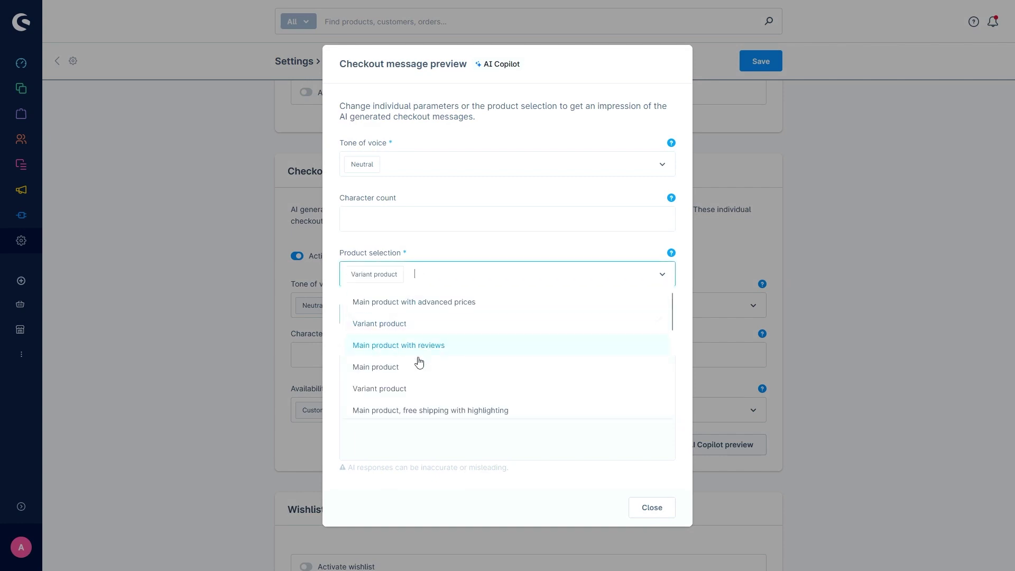
pyautogui.click(421, 366)
pyautogui.click(446, 251)
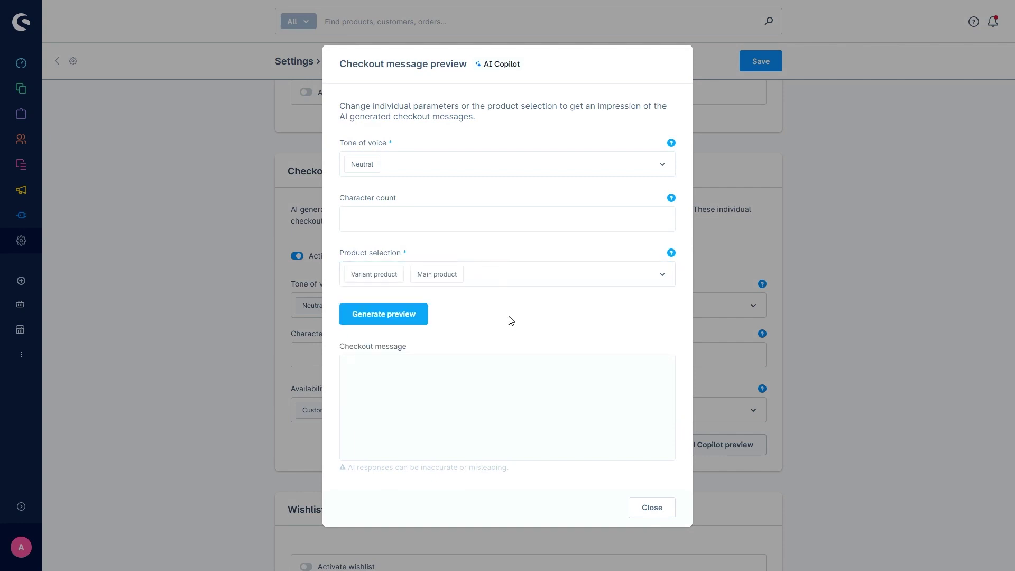
pyautogui.click(391, 318)
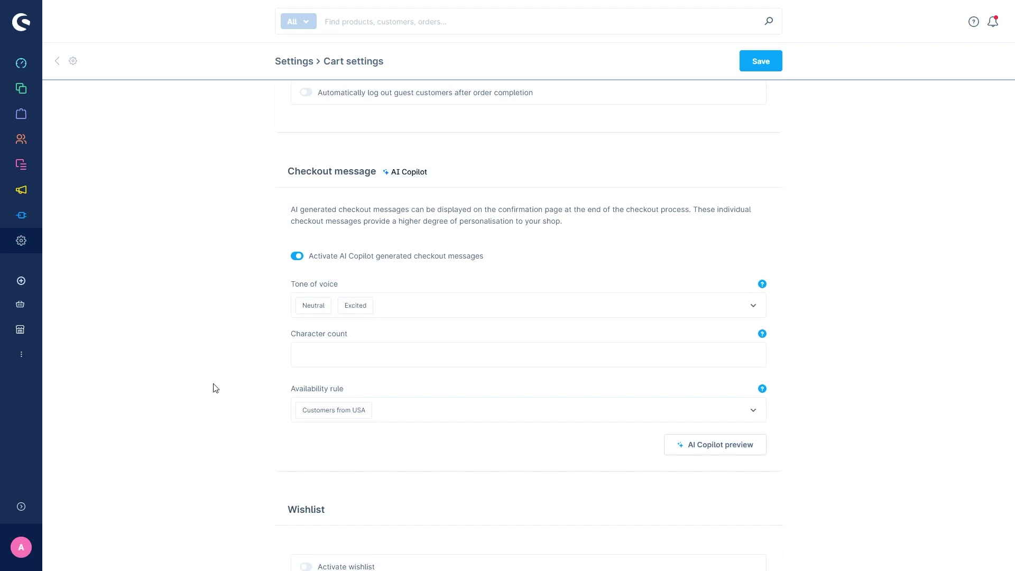
# Step: Open Main product's Specifications tab and start configuring its properties
pyautogui.moveTo(24, 88)
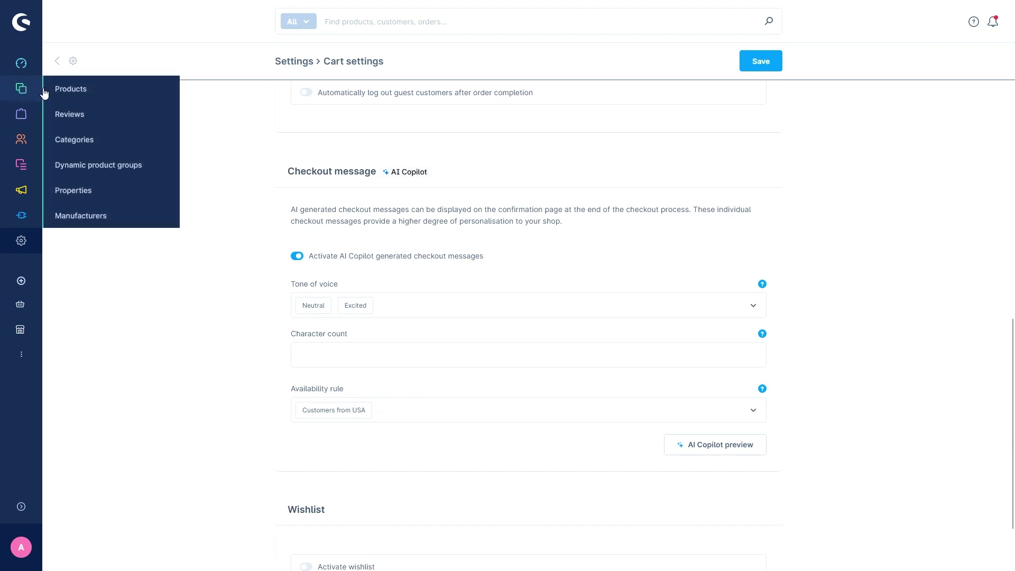
pyautogui.click(60, 90)
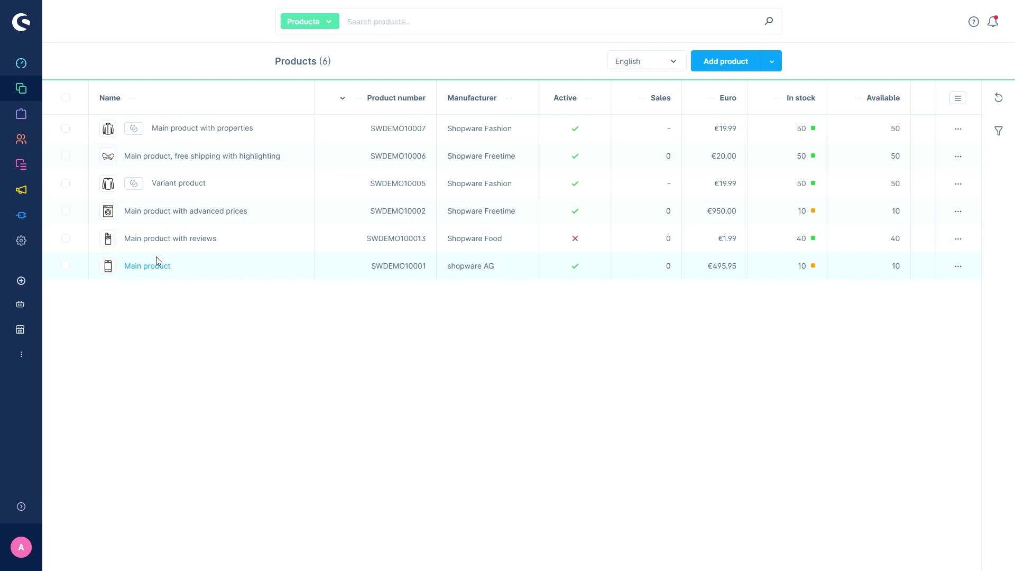
pyautogui.click(154, 270)
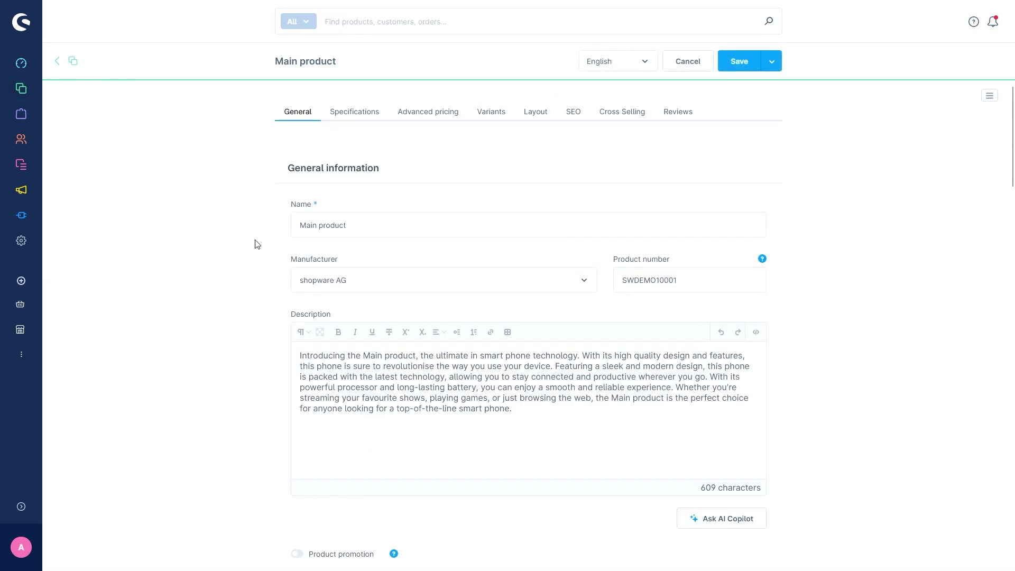
pyautogui.click(354, 112)
pyautogui.scroll(-4, 185, 245)
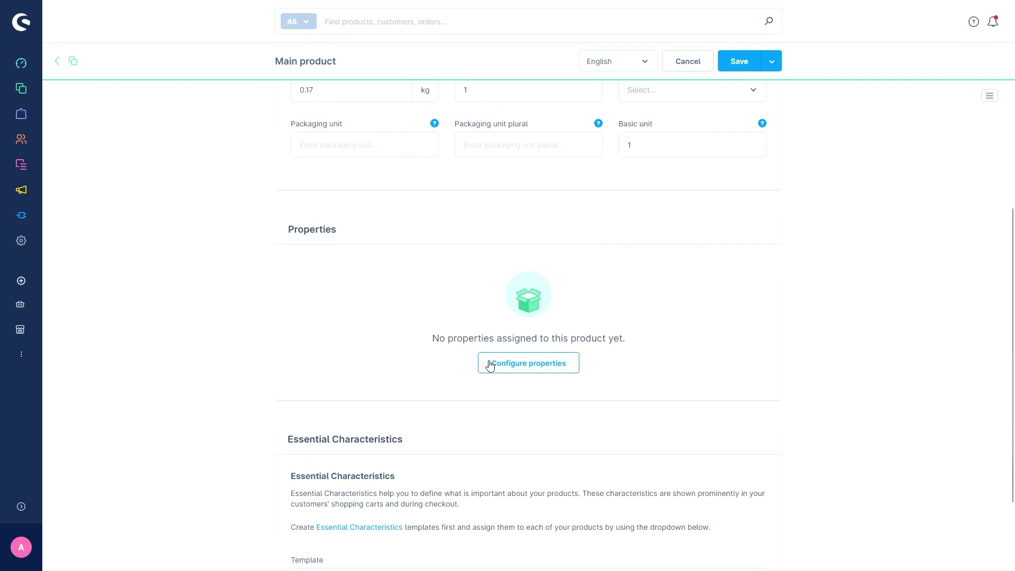
pyautogui.click(510, 367)
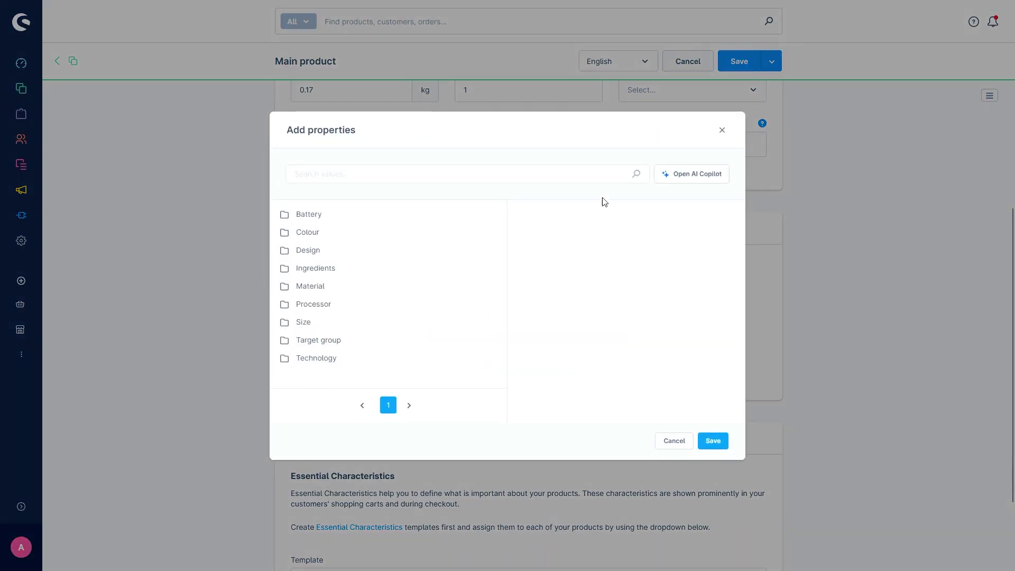
# Step: Open AI Copilot property suggestions and remove the blank first line from the product description
pyautogui.click(692, 177)
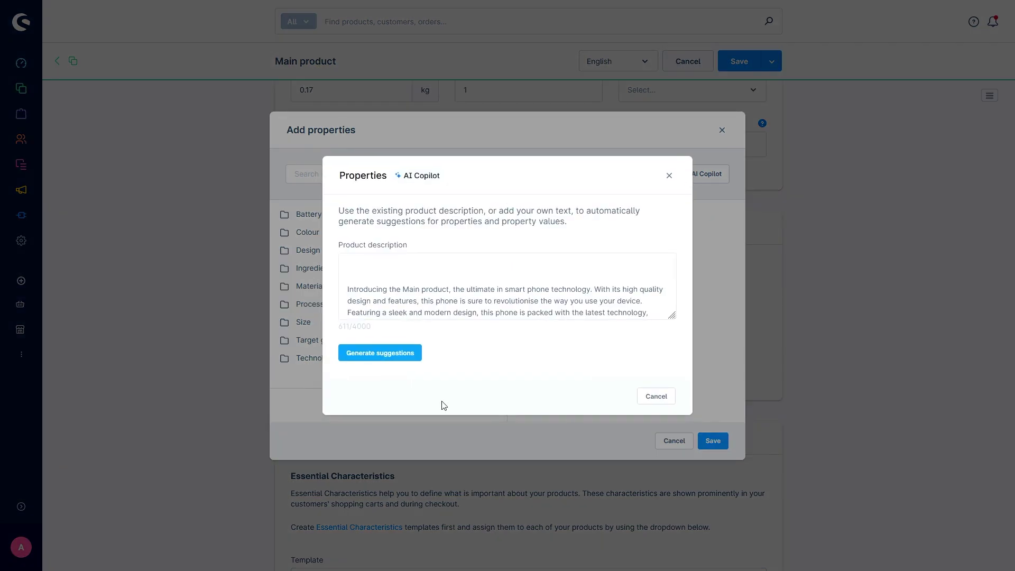
pyautogui.click(357, 278)
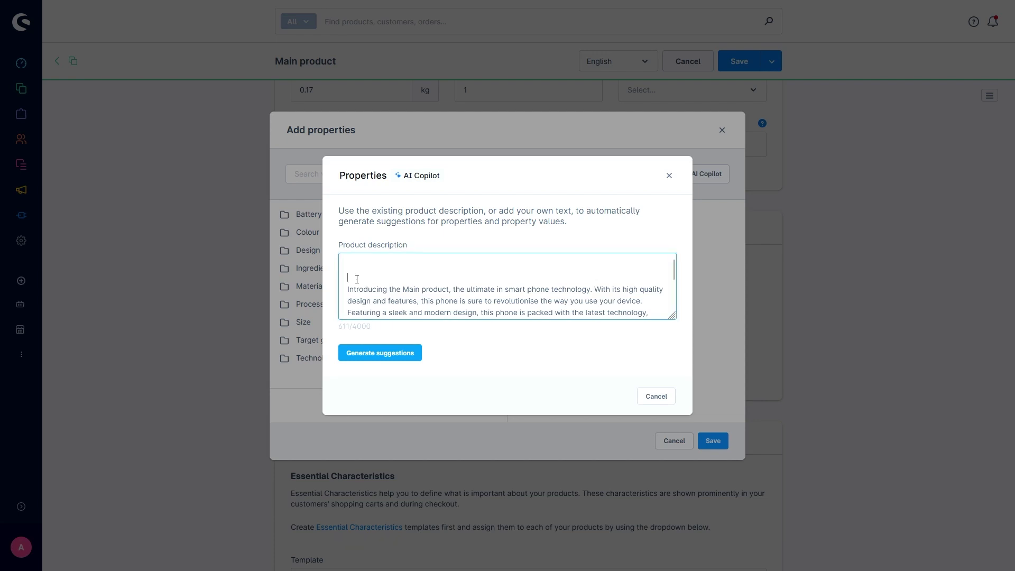
pyautogui.press('BackSpace')
pyautogui.press('Delete')
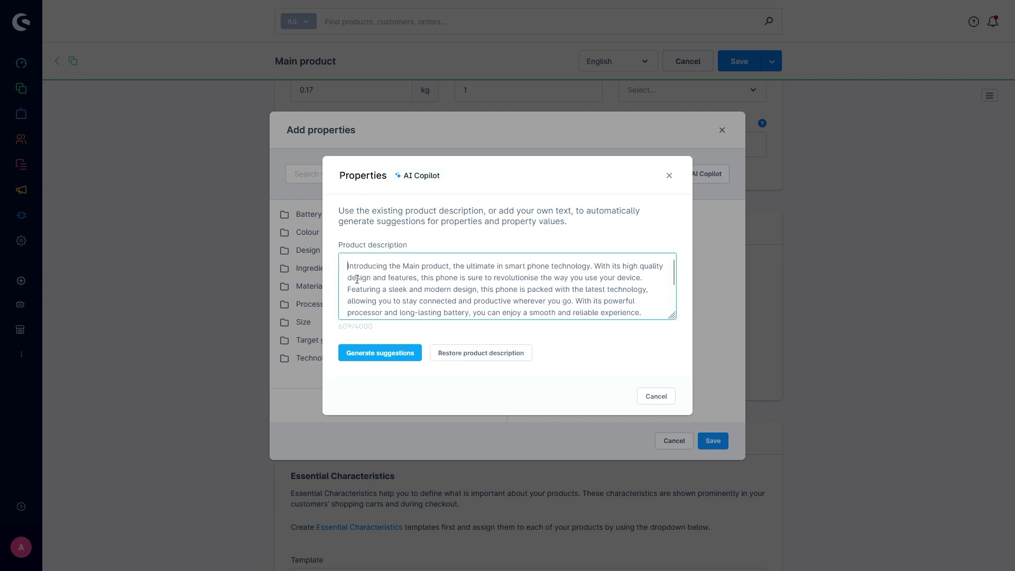
pyautogui.scroll(-2, 370, 311)
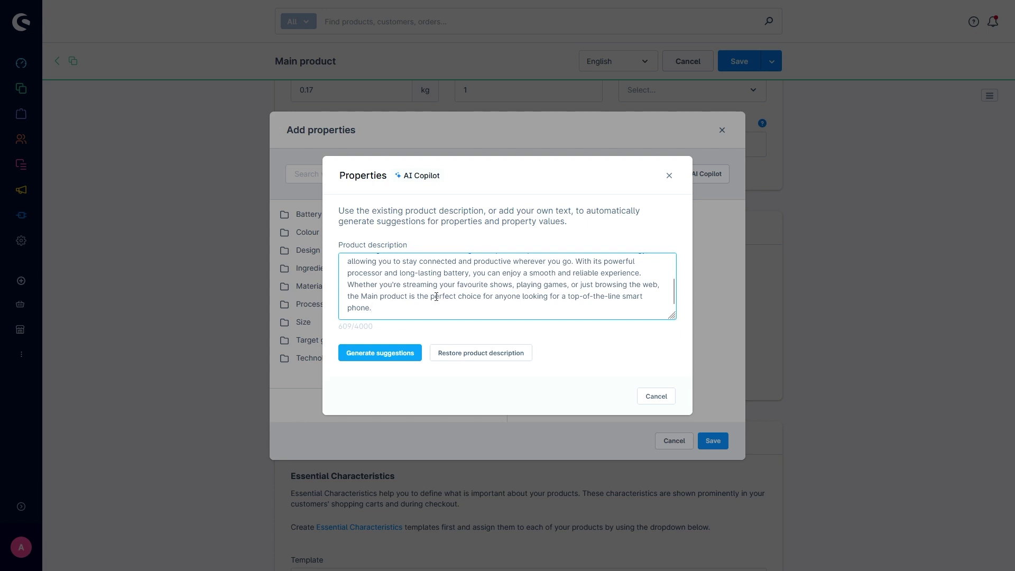
# Step: Generate suggestions and add Battery, Design, Processor and Technology values to Main product
pyautogui.click(384, 353)
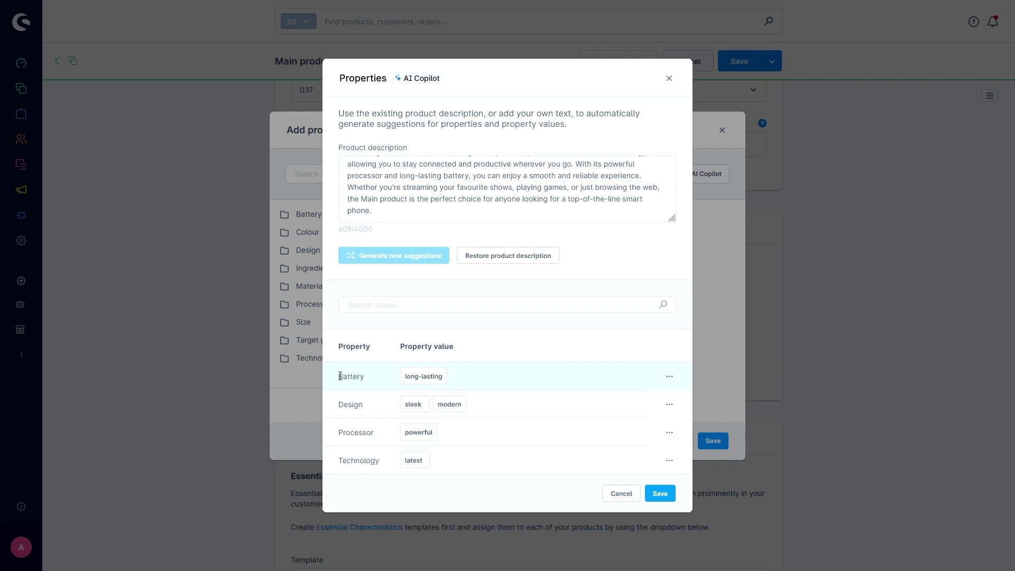
pyautogui.scroll(2, 436, 208)
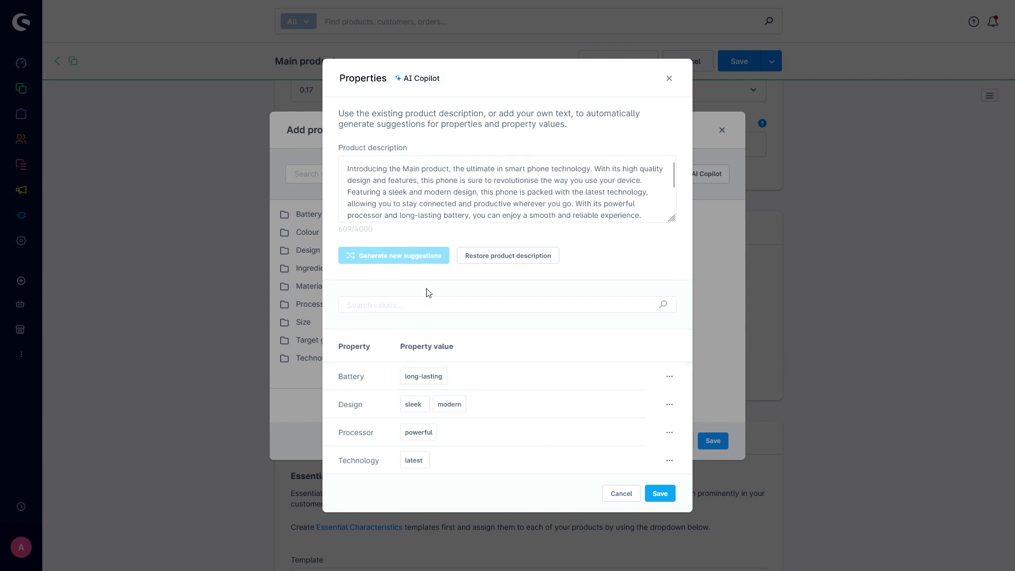
pyautogui.moveTo(435, 384)
pyautogui.click(658, 495)
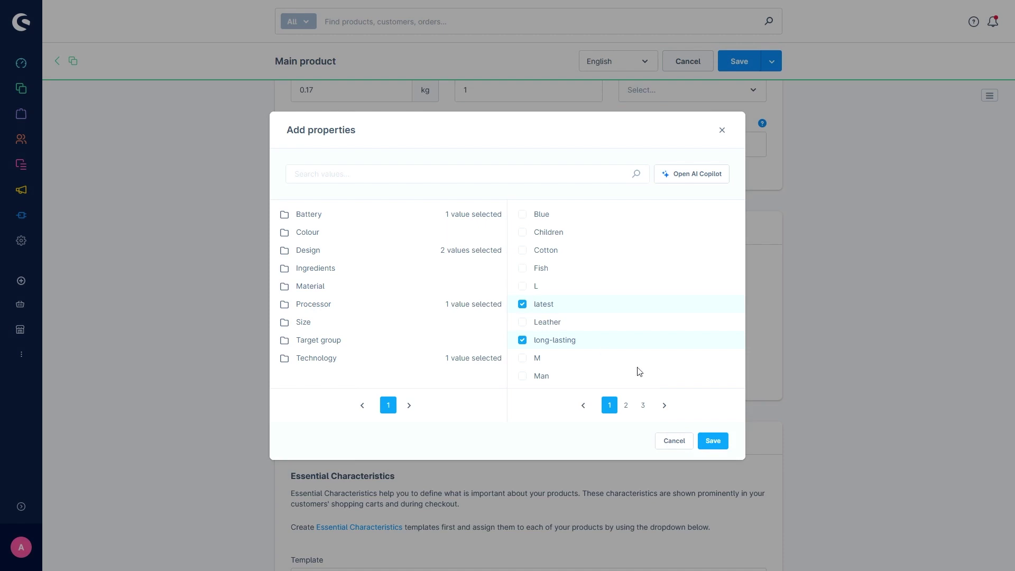
pyautogui.click(712, 441)
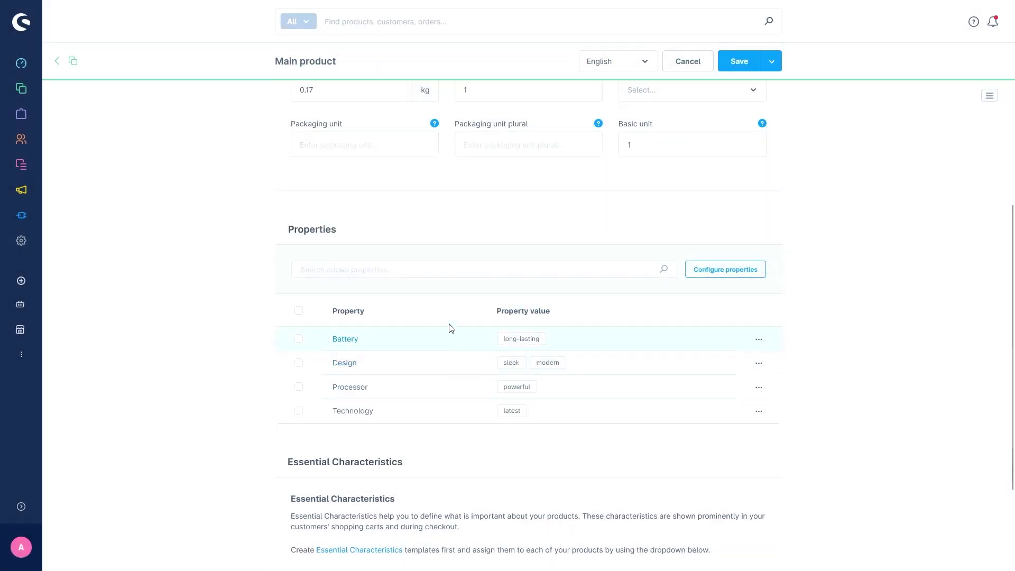
# Step: Save the Main product with its new properties
pyautogui.click(737, 68)
# Step: Open Reviews from the Settings overview
pyautogui.click(21, 242)
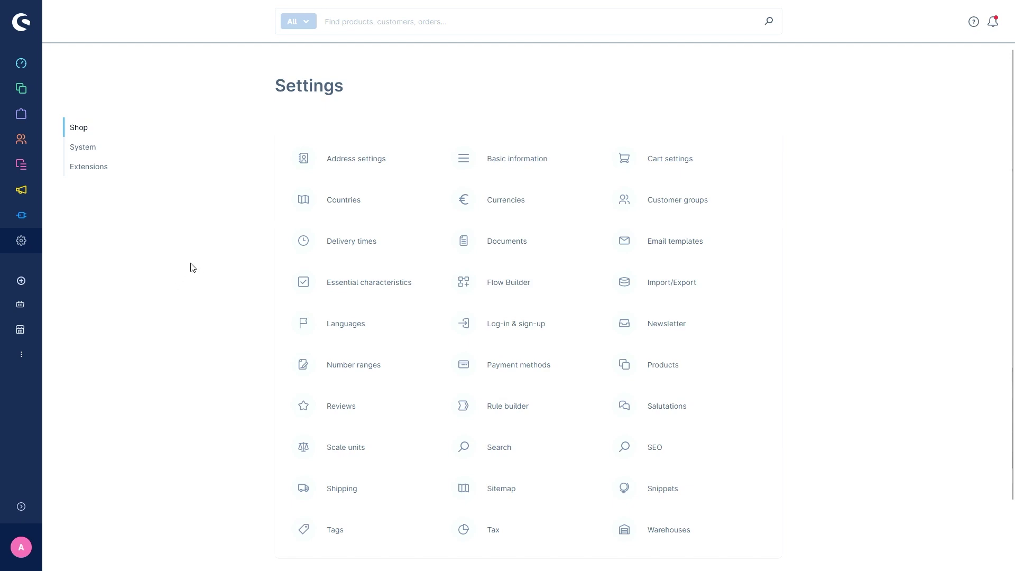
pyautogui.click(341, 407)
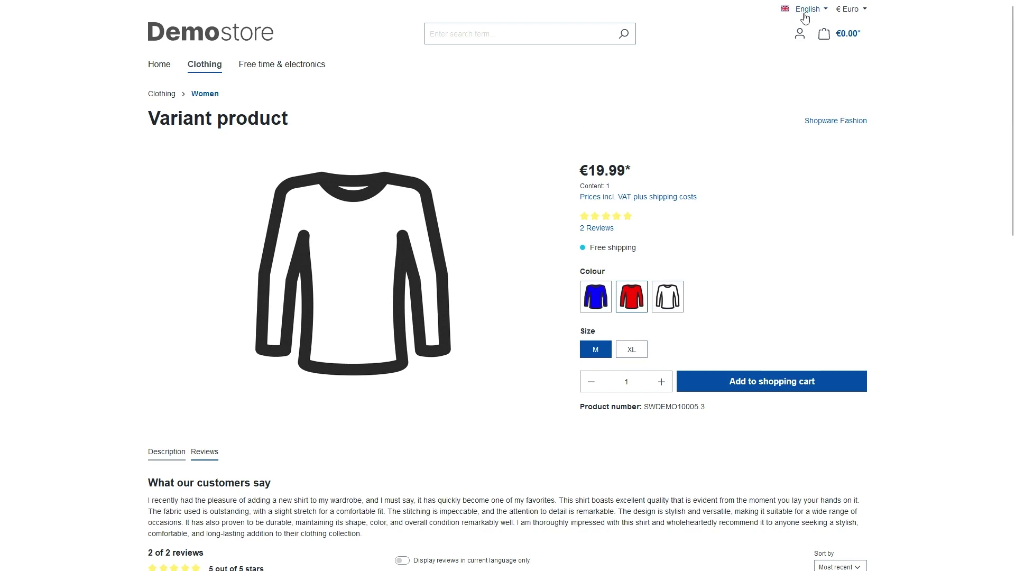
# Step: Scroll the Variant product page down to its Reviews section showing the German five-star review
pyautogui.scroll(-7, 497, 230)
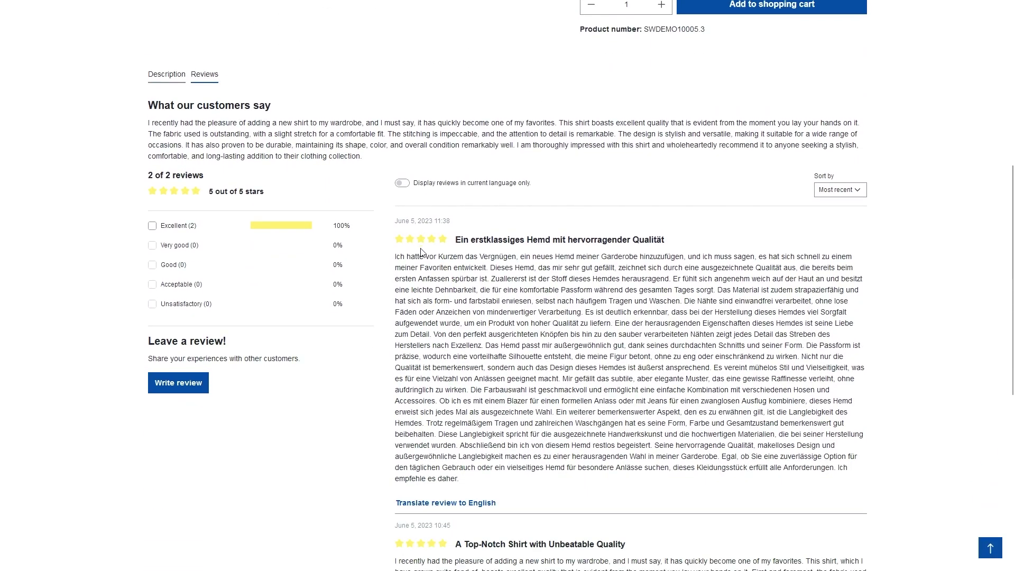